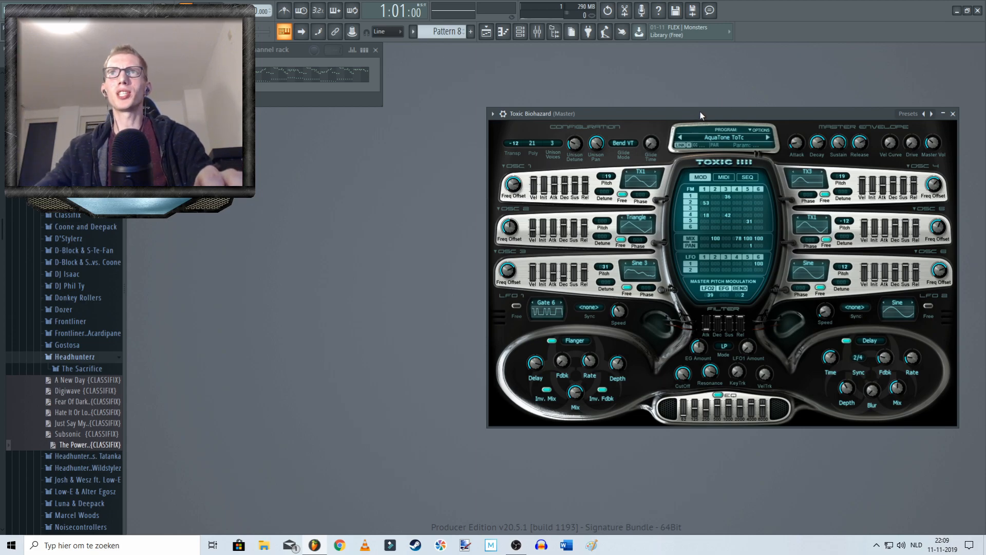
Step: Reset the Toxic Biohazard program to its initial blank patch
drag(710, 116, 715, 108)
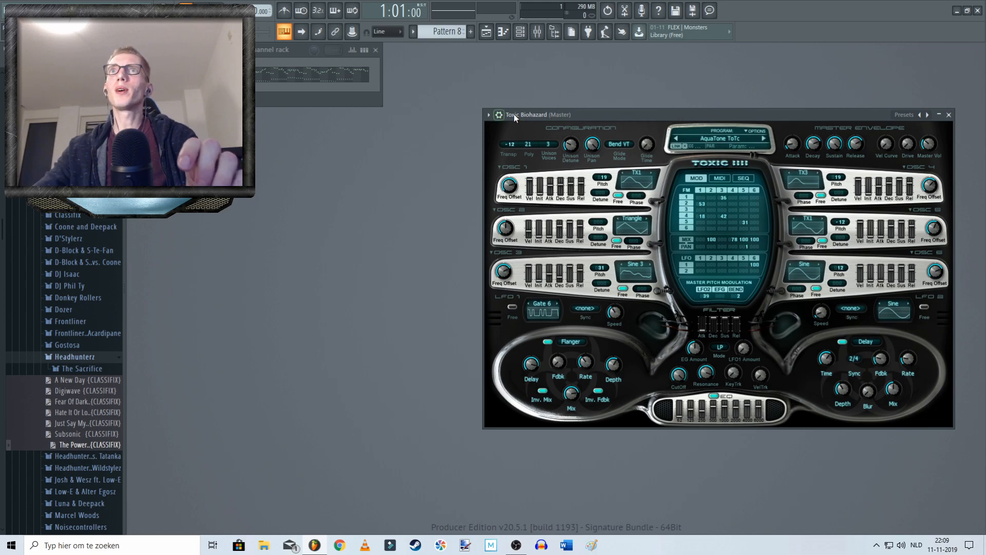
mouse_move(634, 114)
mouse_down()
mouse_move(616, 114)
mouse_move(631, 112)
mouse_up()
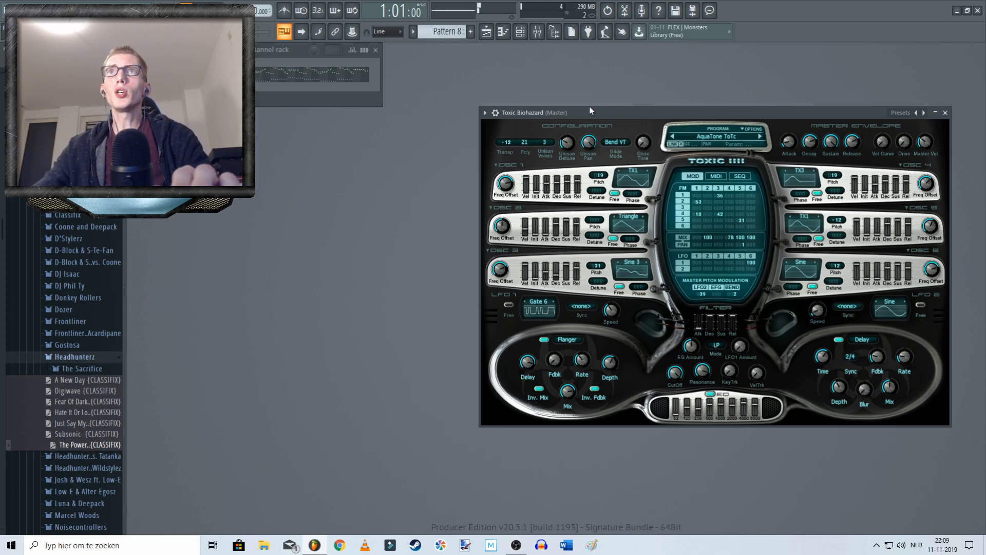
click(753, 130)
click(754, 132)
click(753, 133)
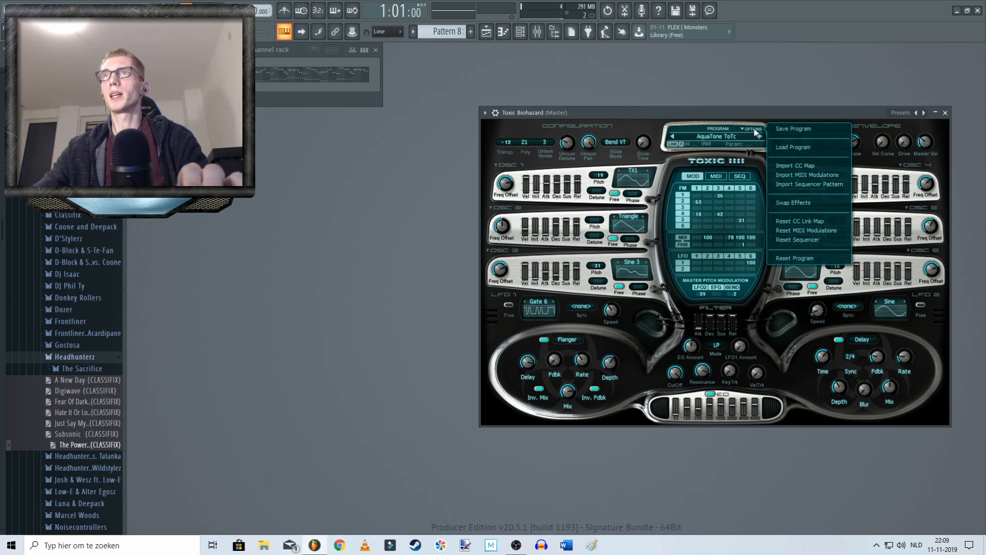
click(788, 260)
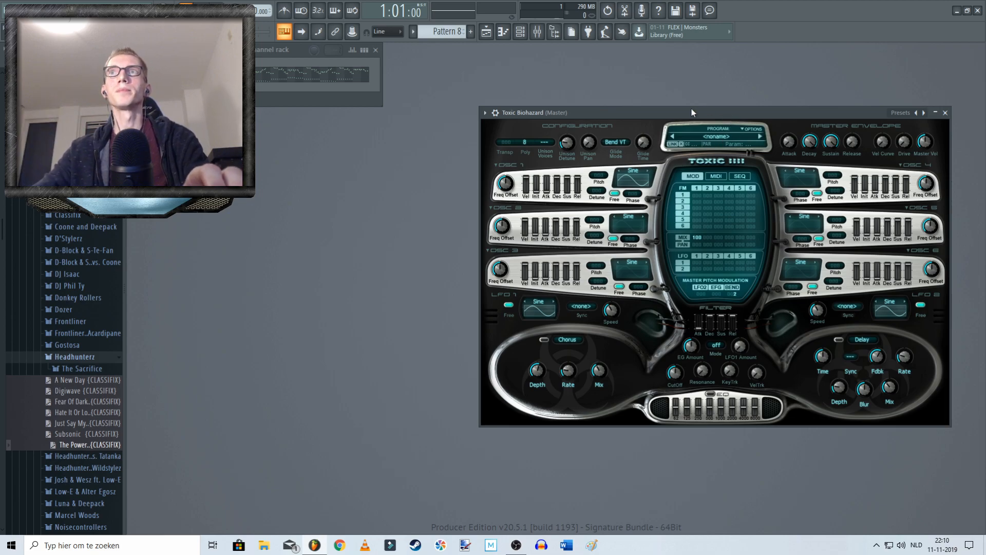
Step: Play Pattern 8 to listen to the plain sine sound of the reset patch, and stop playback
drag(692, 110, 685, 107)
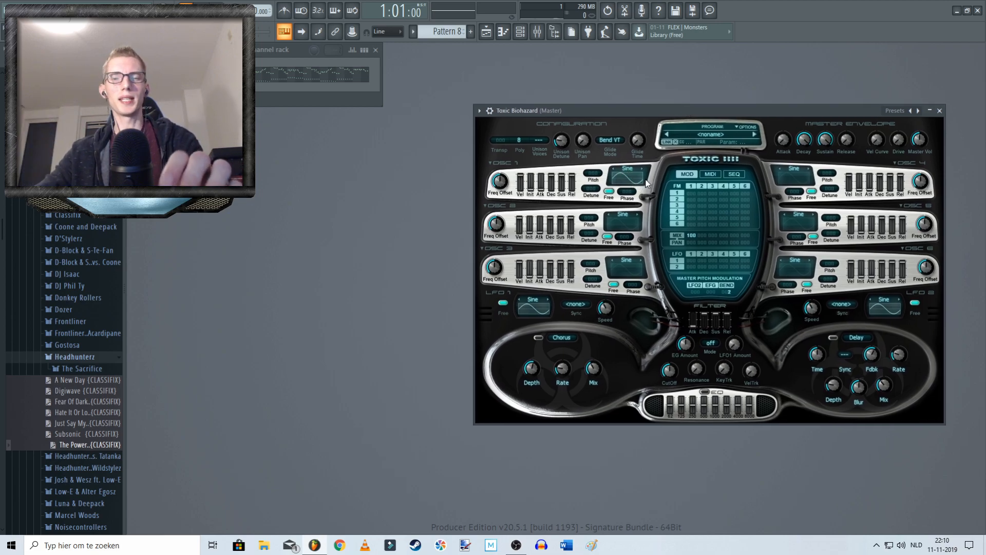
key(q)
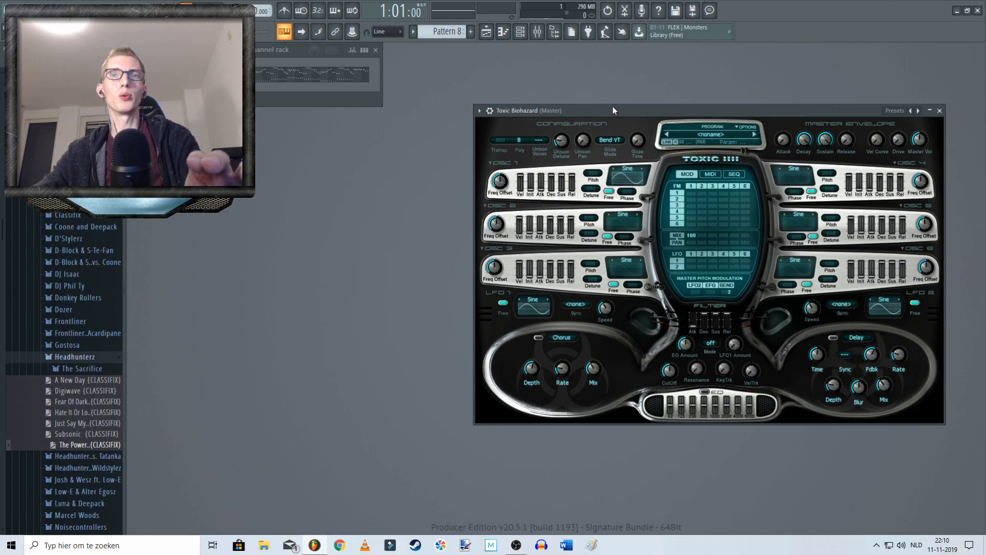
drag(606, 107, 611, 103)
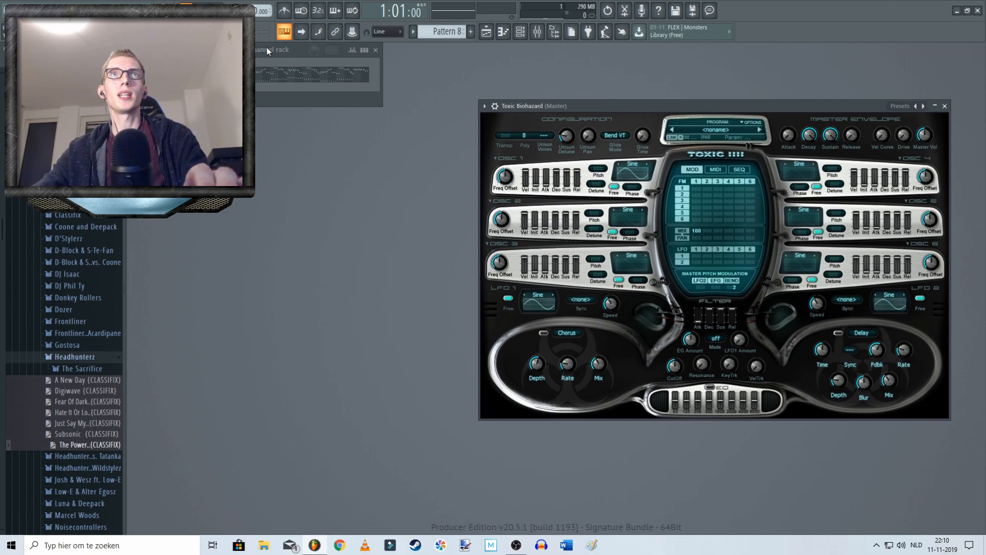
key(space)
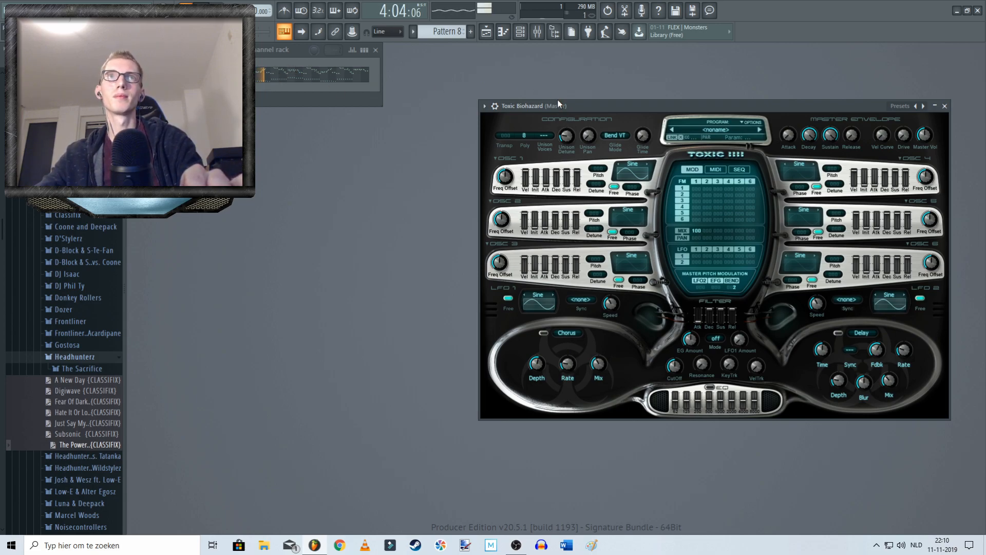
key(space)
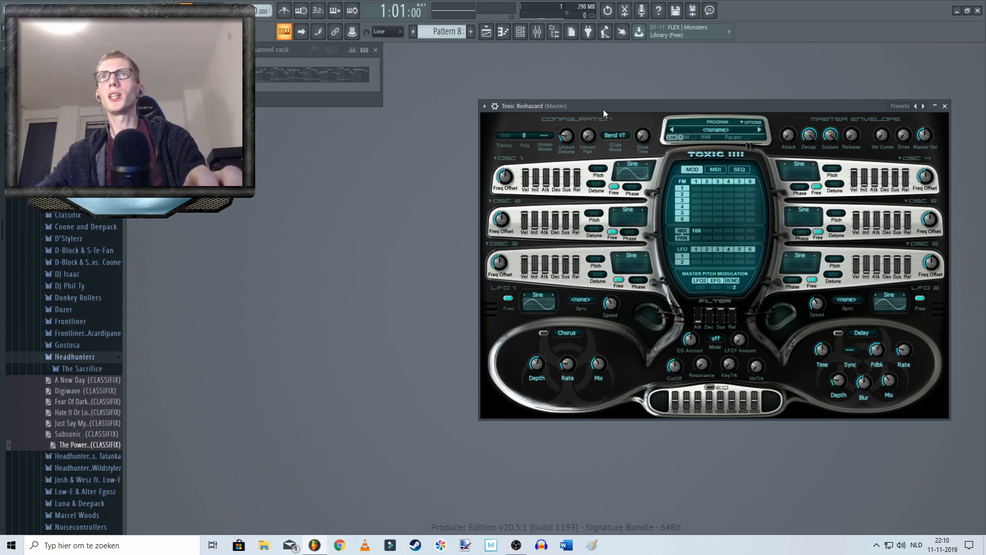
Step: Set oscillator 1's waveform to Saw and play the pattern to audition it
drag(652, 106, 637, 87)
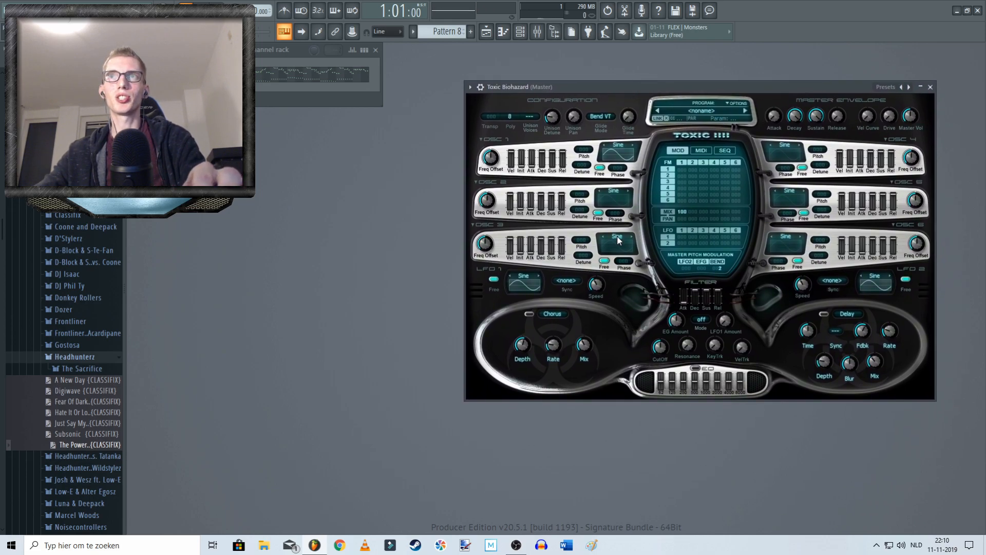
click(622, 147)
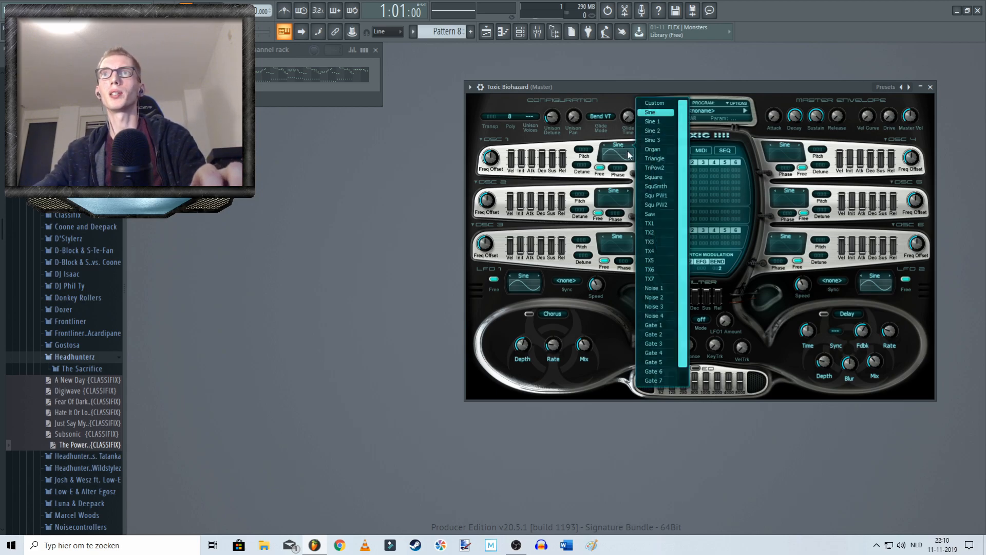
click(622, 148)
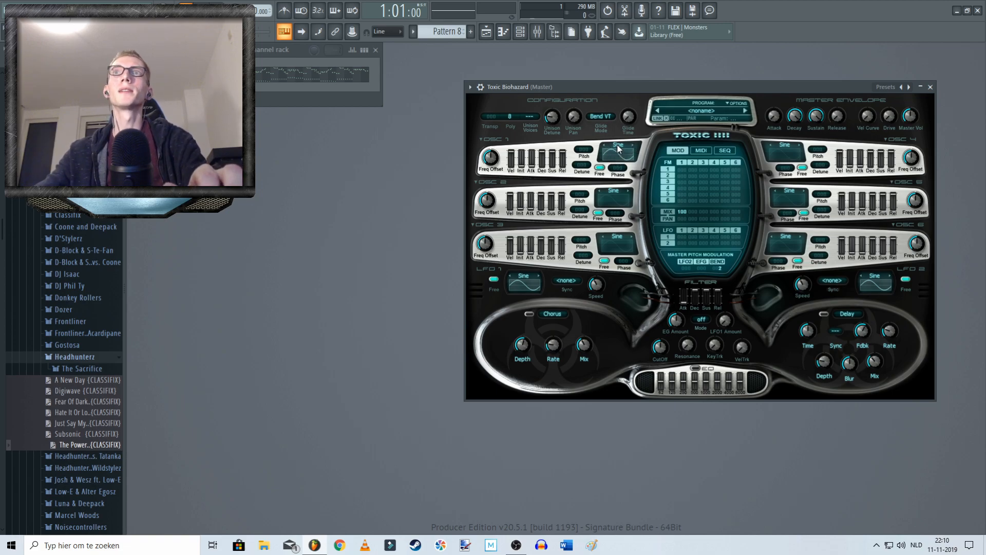
click(619, 146)
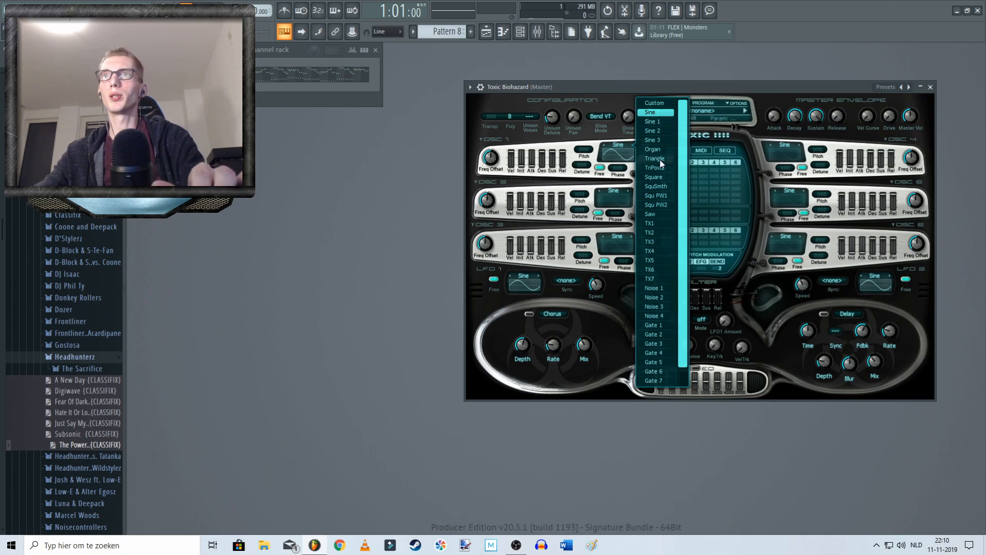
click(654, 214)
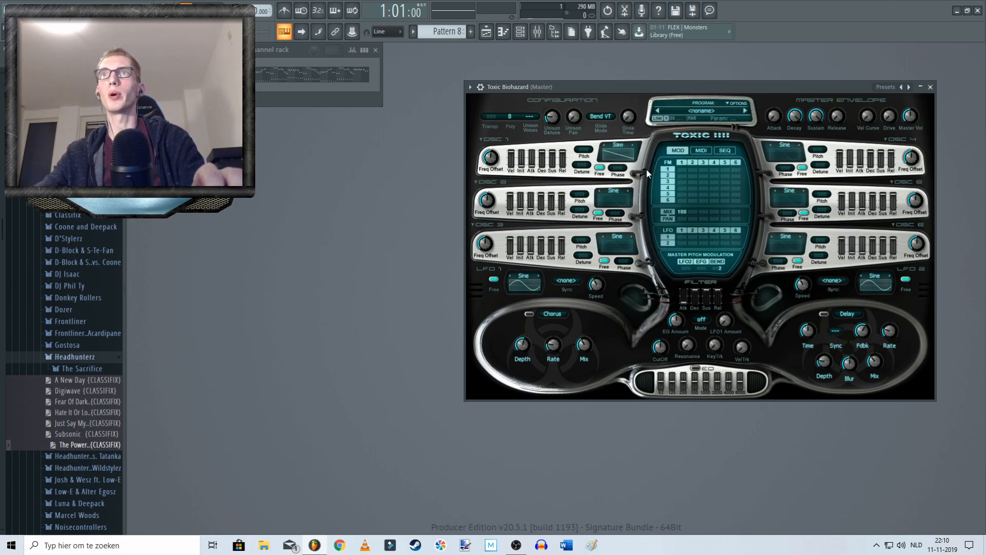
key(space)
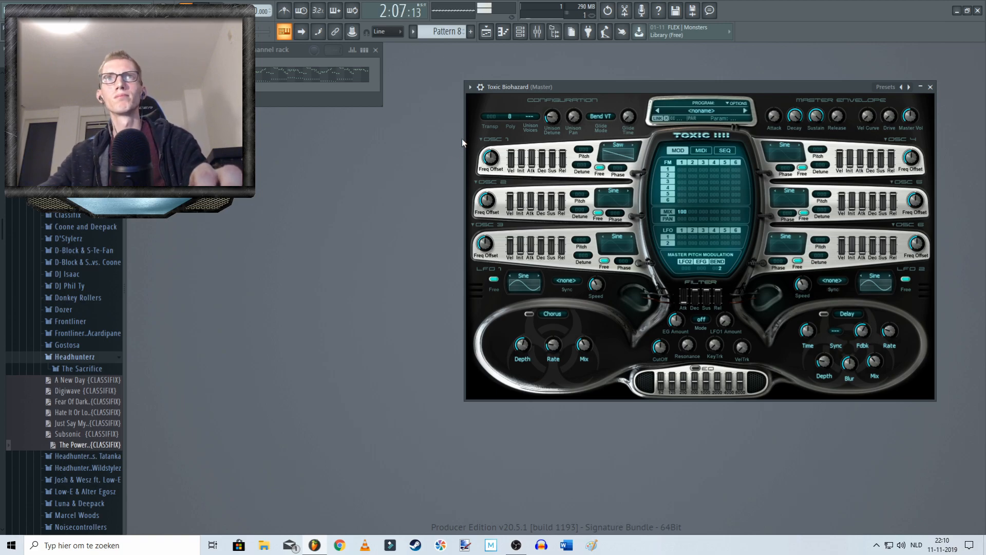
key(space)
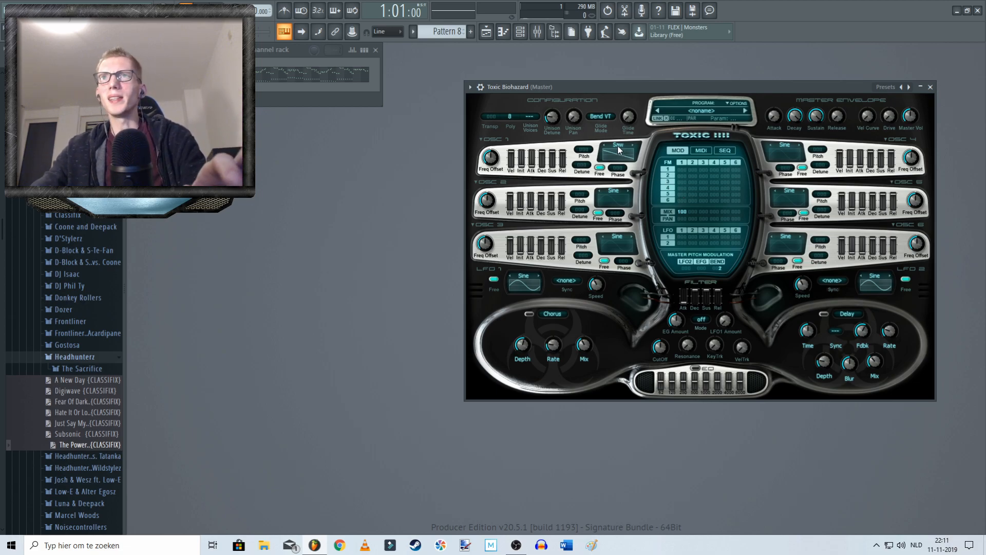
Step: Set oscillator 2's waveform to Saw and play the pattern
click(611, 190)
click(649, 214)
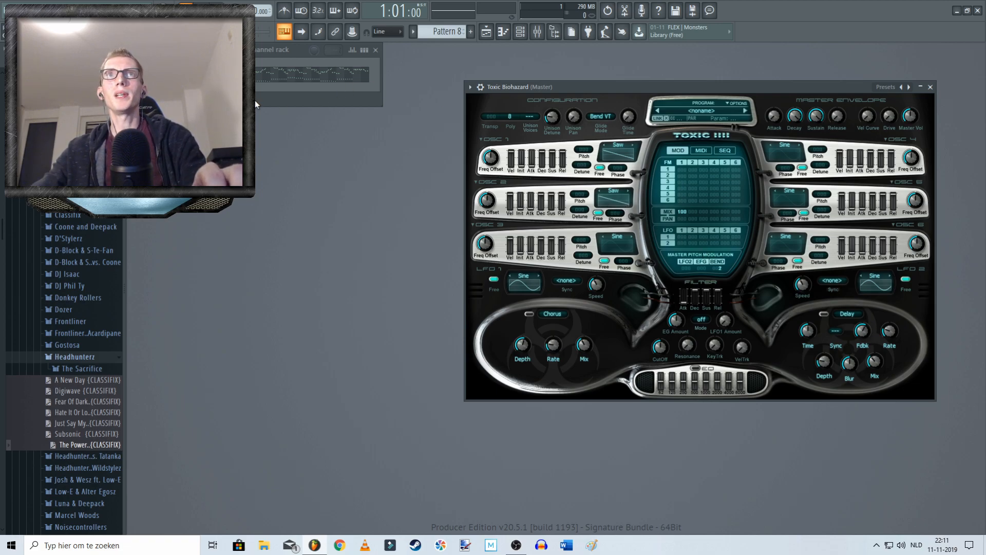
key(space)
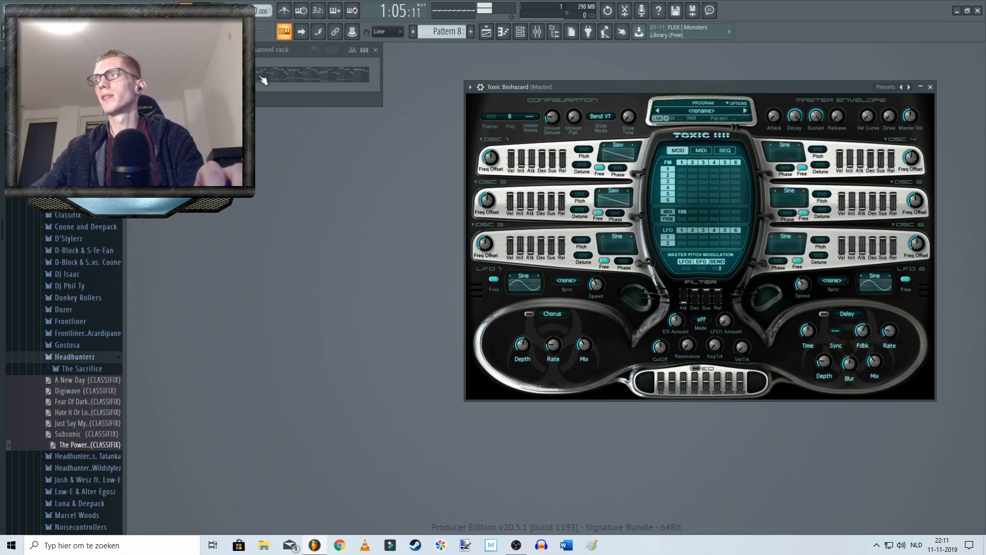
key(space)
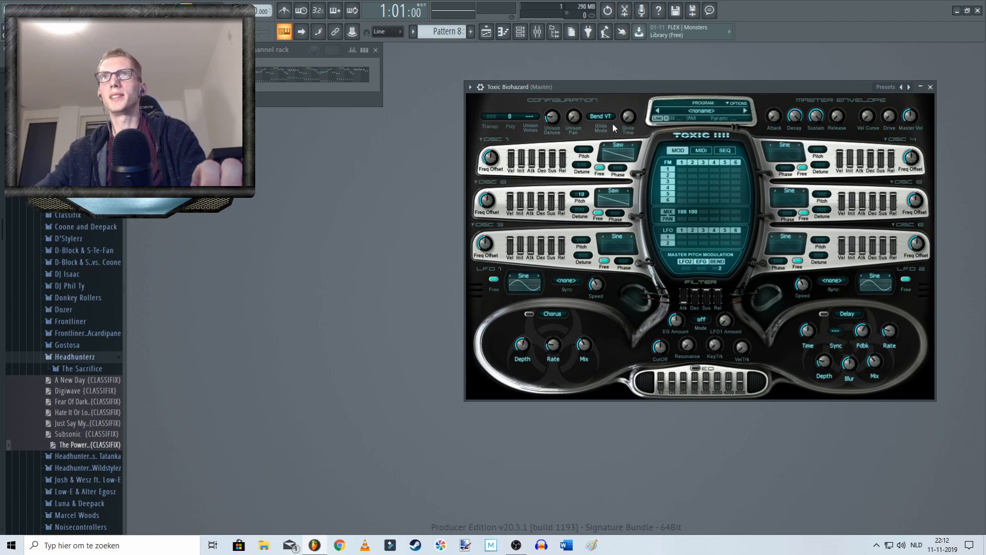
Step: Audition the layered saws and set oscillator 2's pitch offset to 12 semitones
key(space)
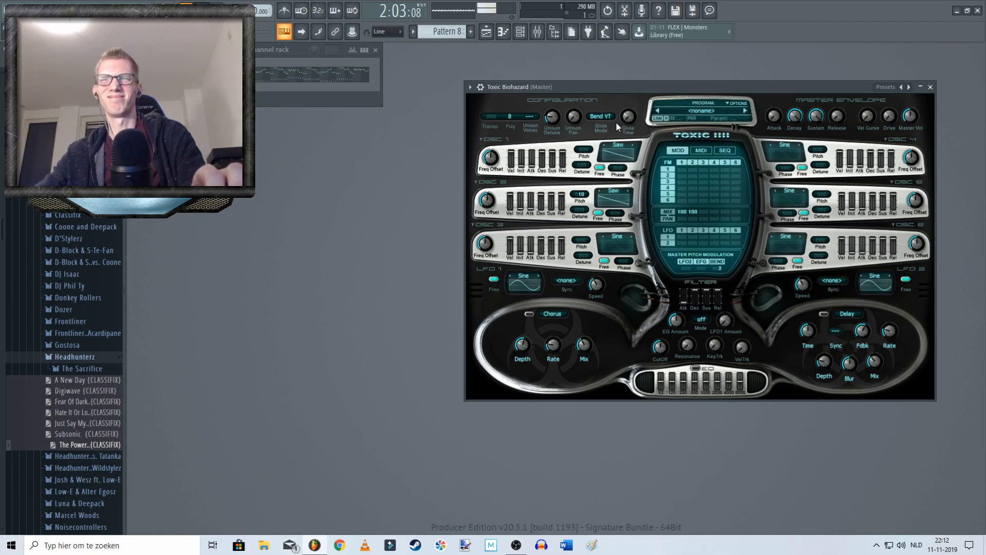
key(space)
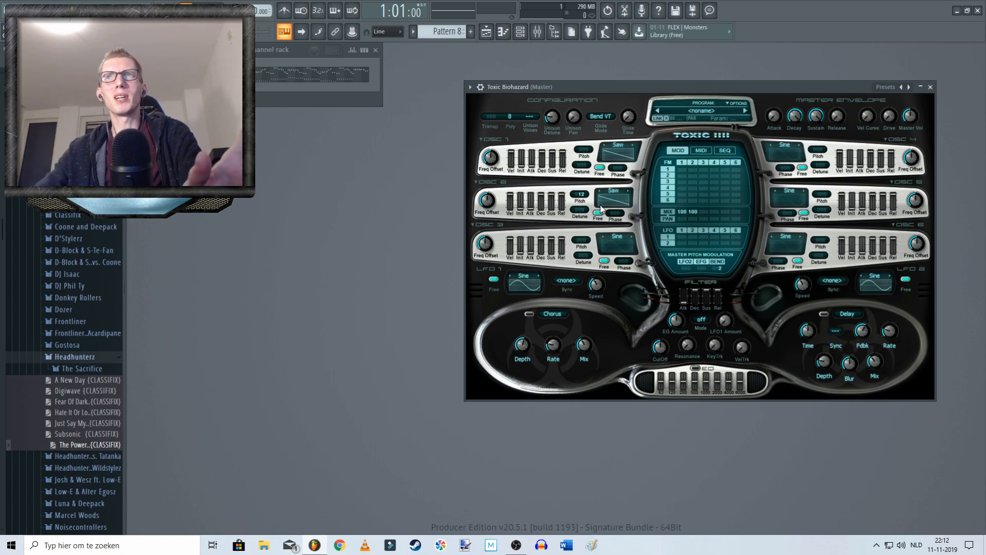
key(space)
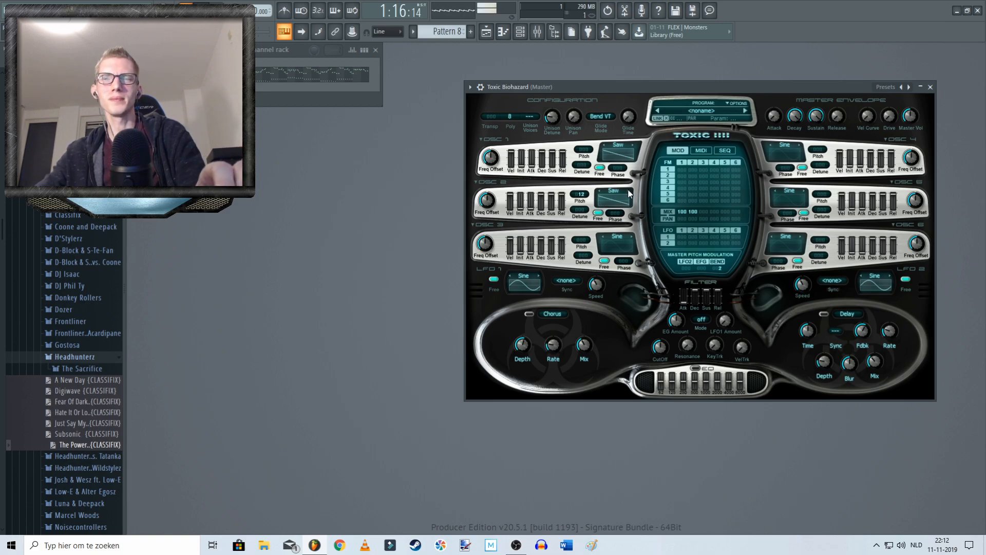
key(space)
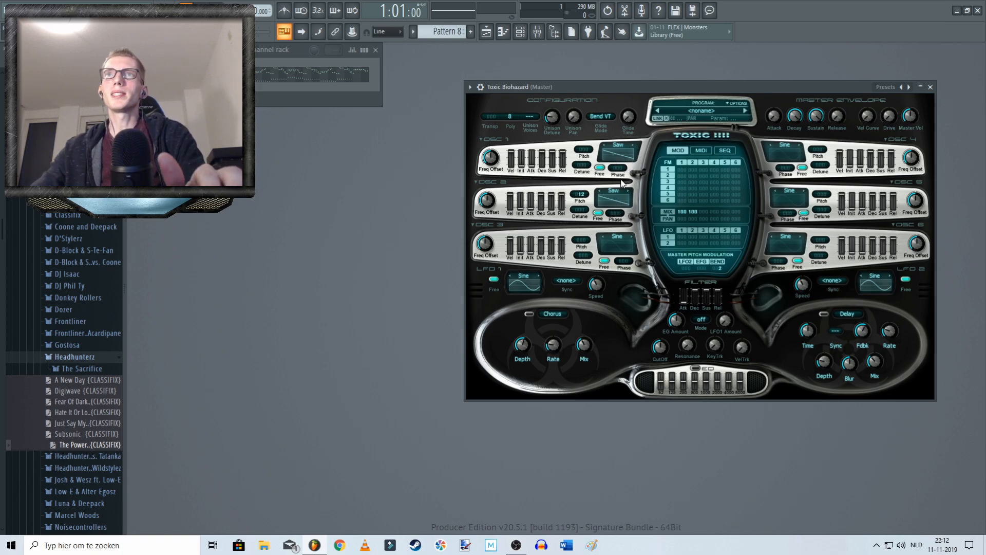
Step: Set the unison voices to 8 and play the pattern to hear the thicker sound
click(530, 118)
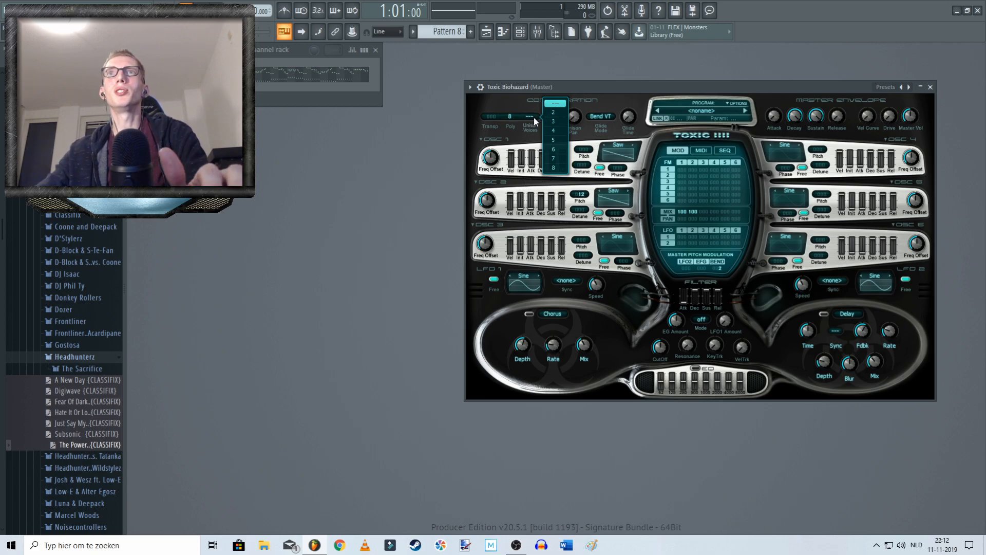
click(555, 167)
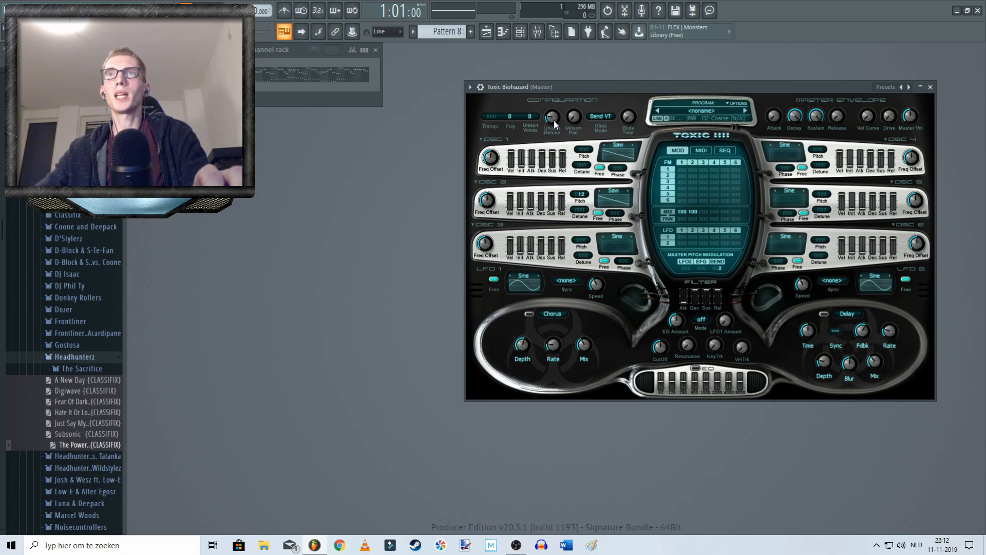
key(space)
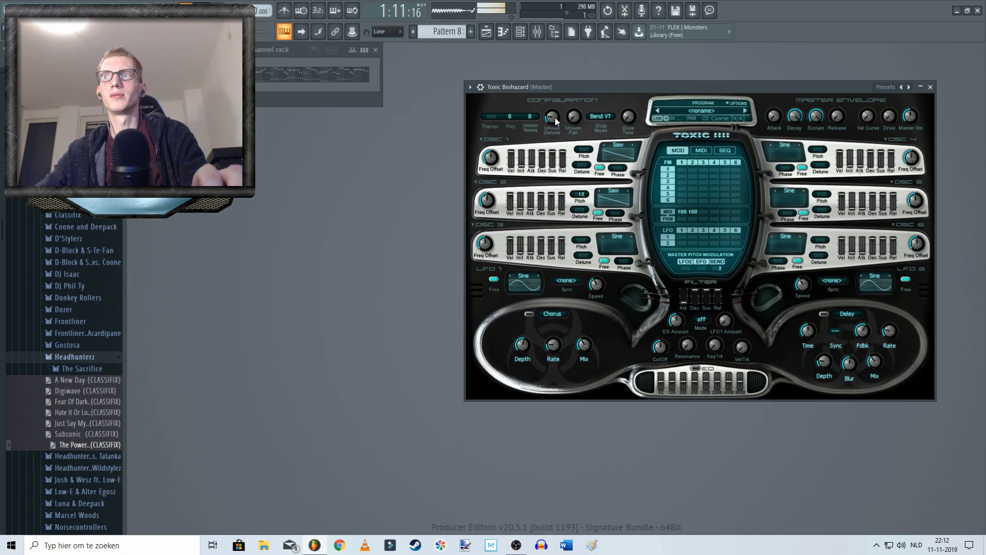
key(space)
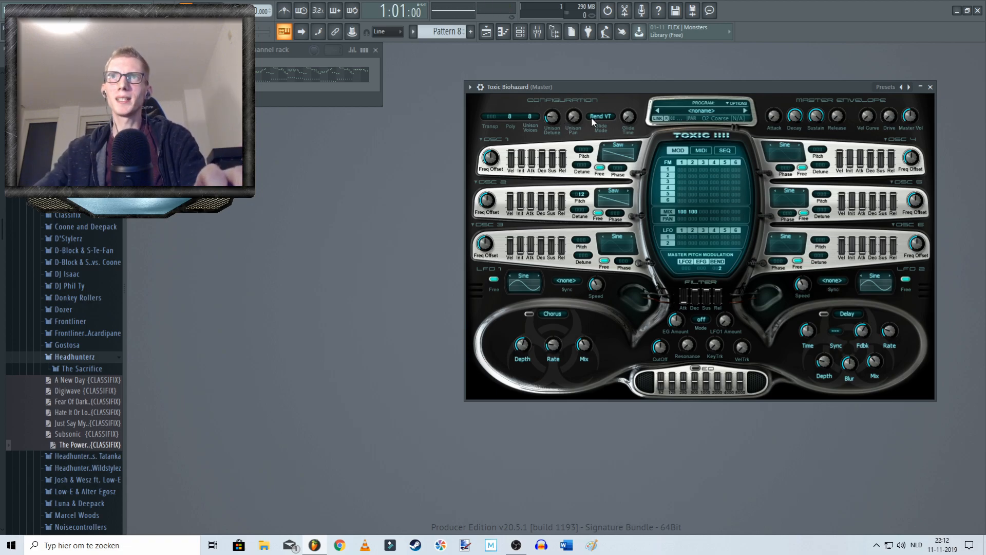
Step: Raise the unison detune to about 85% and the unison pan to about 77%, and audition the pattern
drag(596, 83, 495, 126)
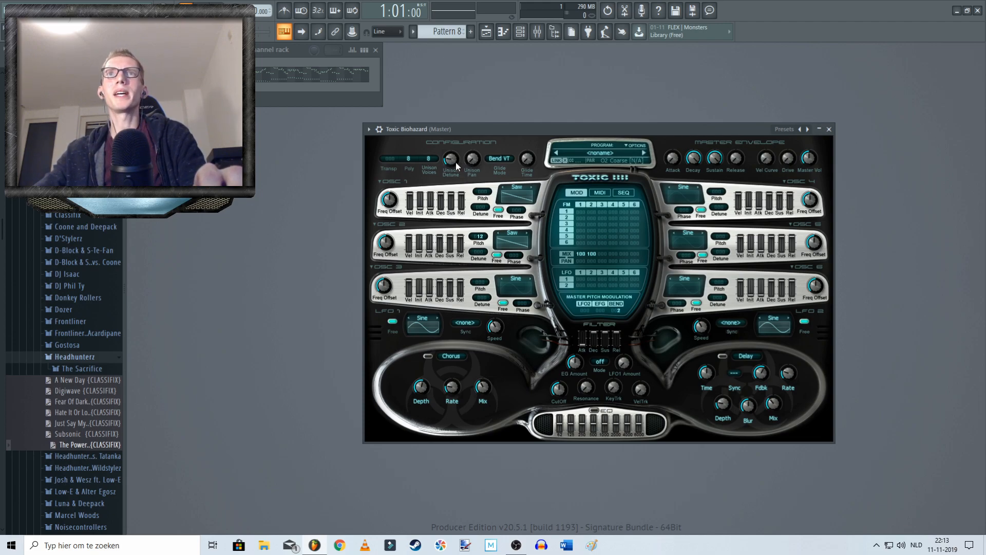
drag(491, 128, 540, 123)
drag(508, 151, 507, 139)
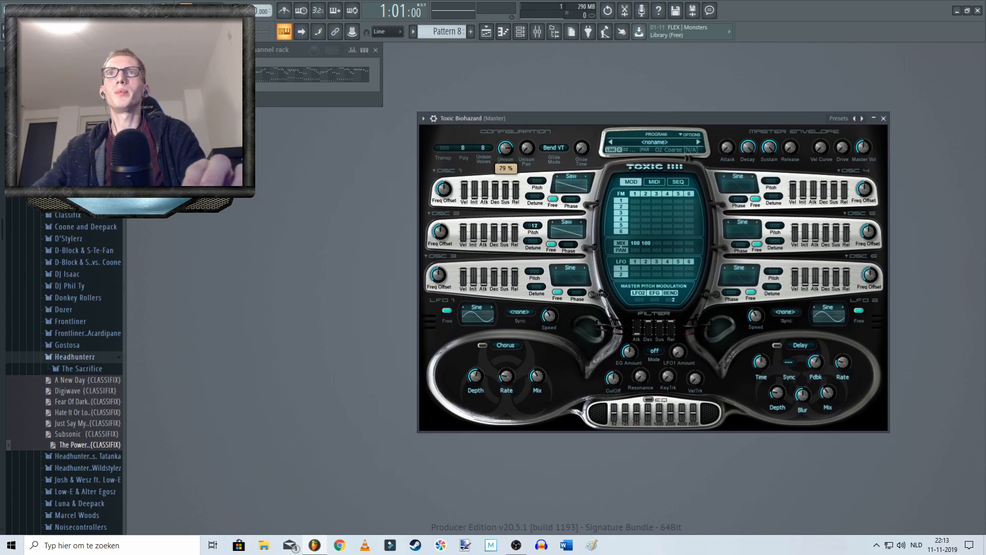
drag(505, 148, 506, 147)
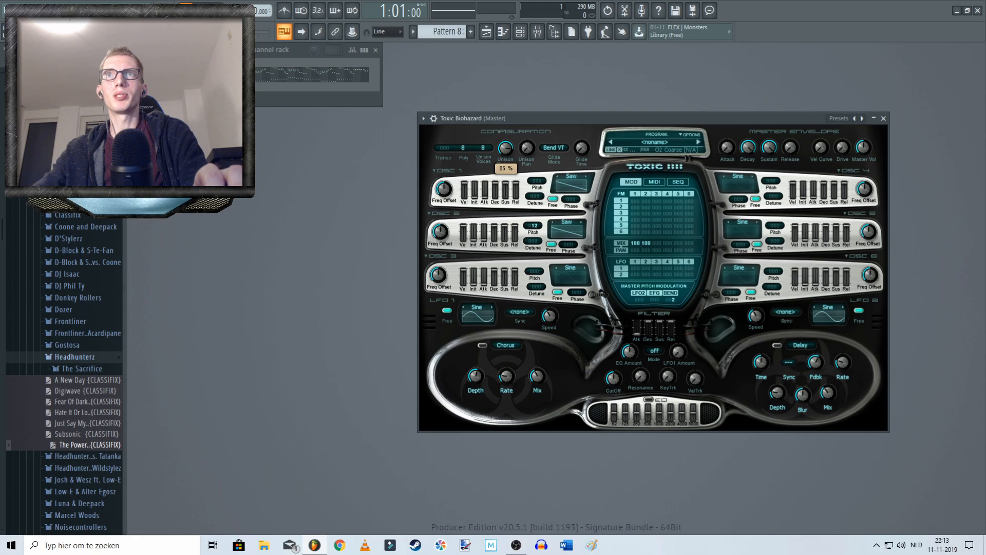
drag(503, 149, 522, 123)
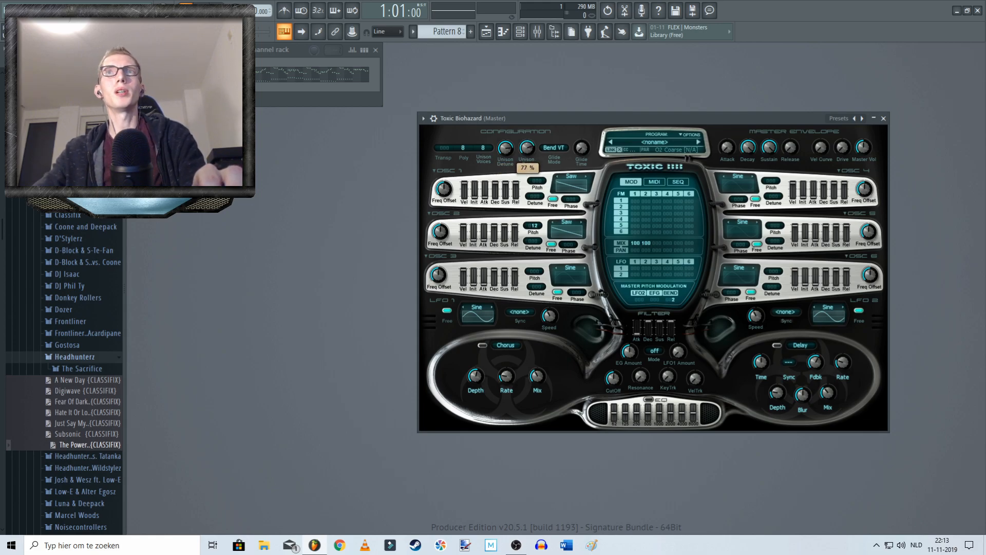
key(space)
drag(512, 150, 513, 150)
key(space)
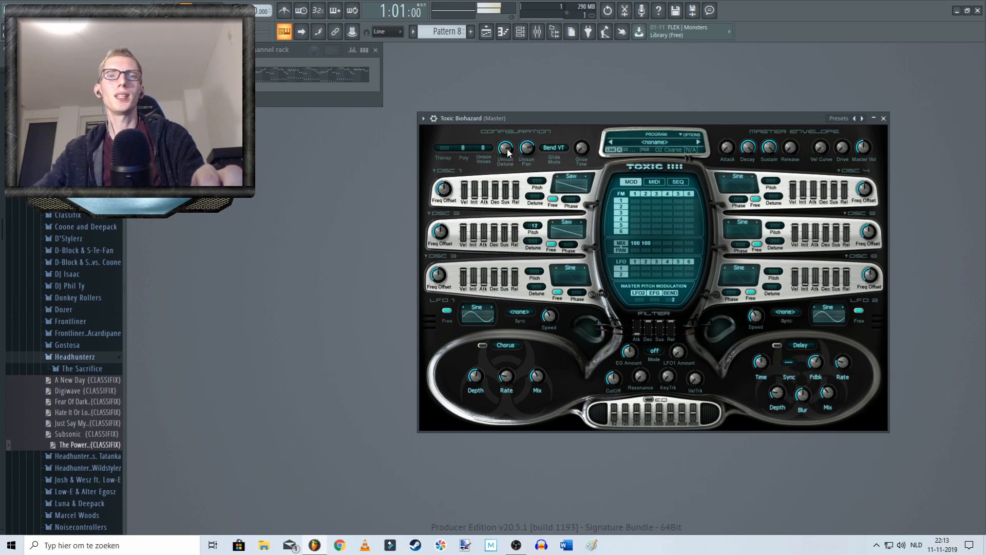
Step: Set oscillator 3's waveform to Saw and shift its pitch by 12 semitones
drag(548, 115, 565, 121)
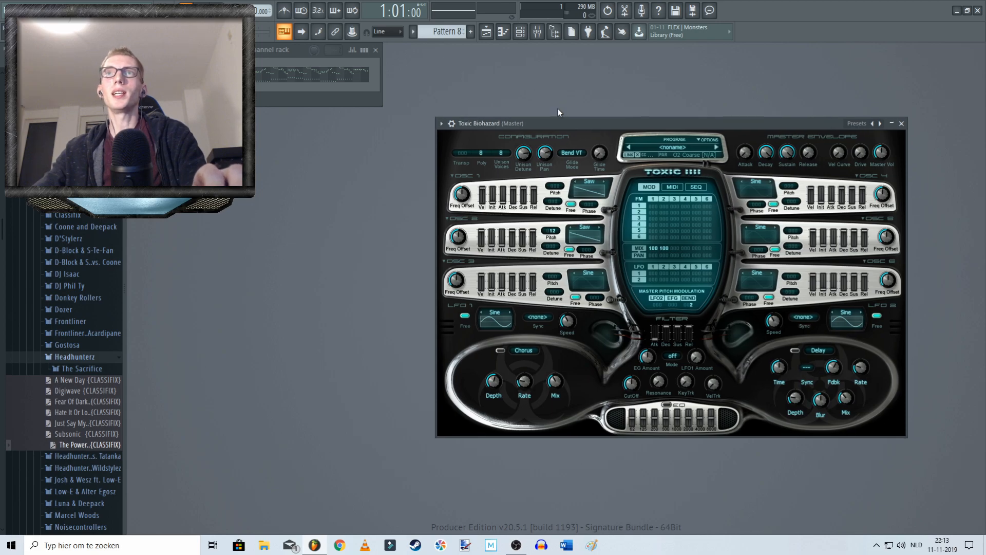
click(587, 276)
click(620, 251)
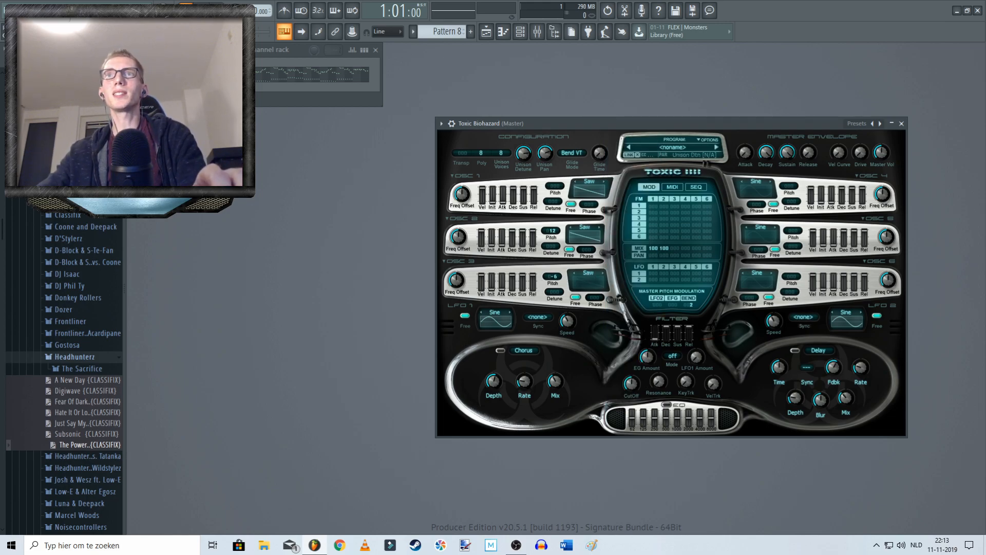
drag(553, 277, 551, 279)
click(587, 276)
click(587, 283)
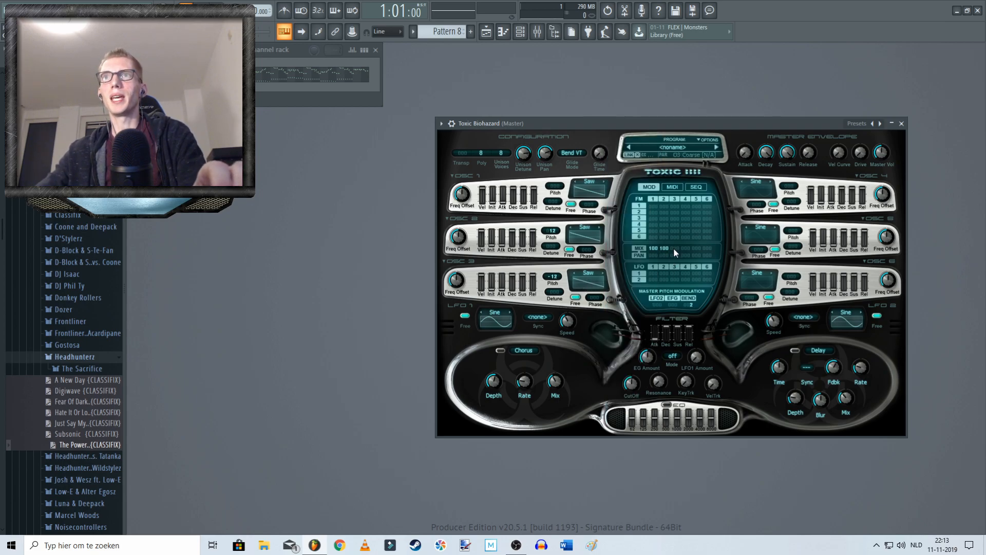
Step: Bring oscillator 3 into the mix, audition the pattern, and settle its mix level at 80
drag(673, 248, 674, 237)
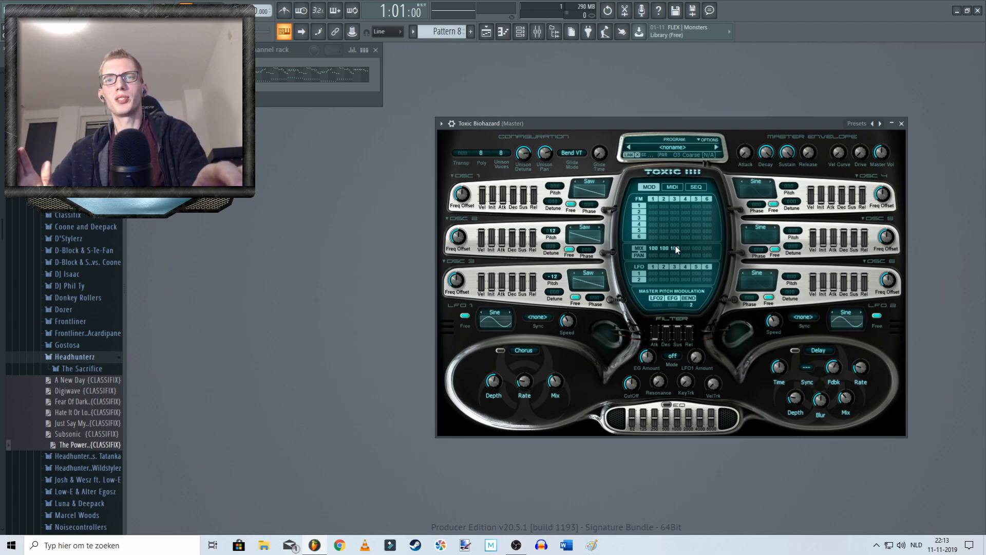
mouse_move(600, 125)
mouse_down()
mouse_move(579, 129)
mouse_move(601, 129)
mouse_up()
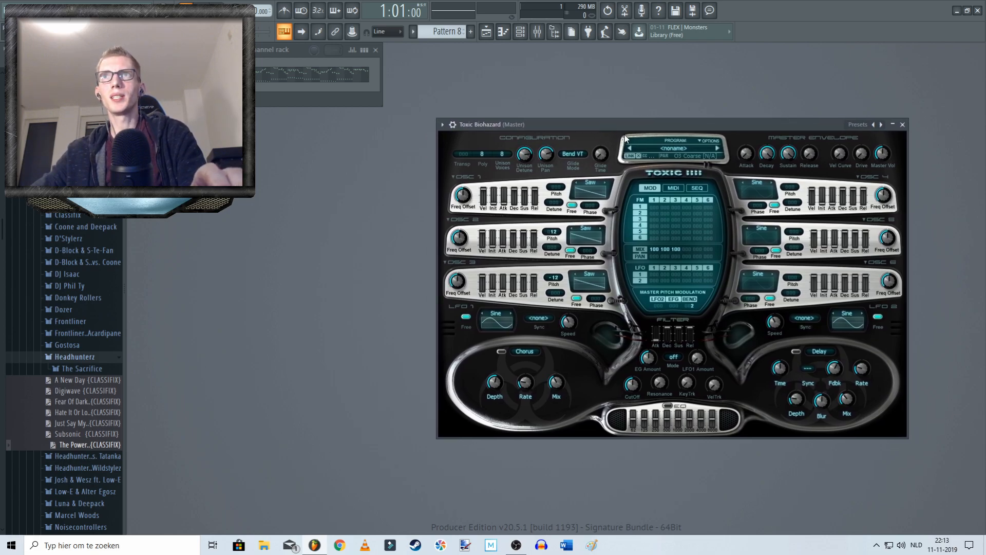
drag(578, 122, 588, 126)
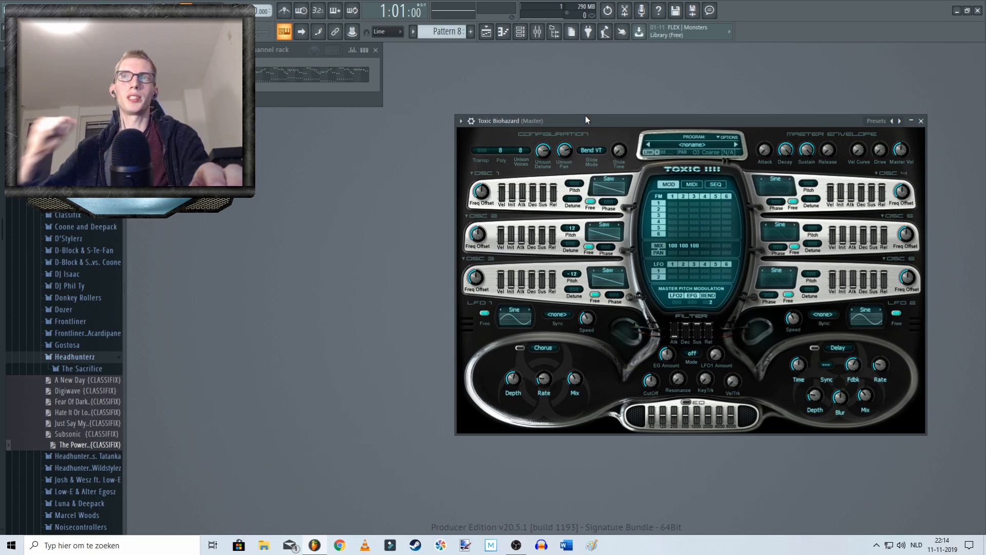
drag(660, 122, 651, 122)
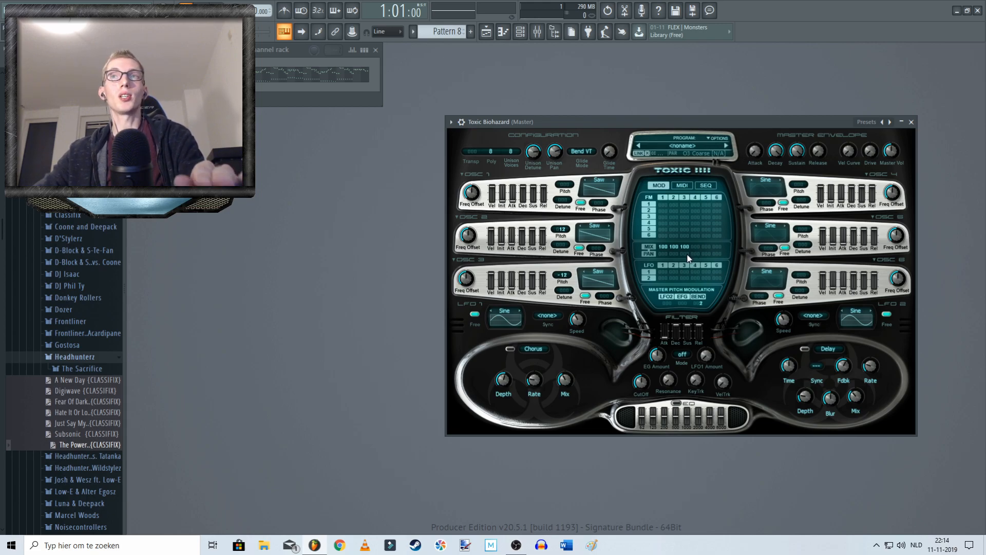
key(space)
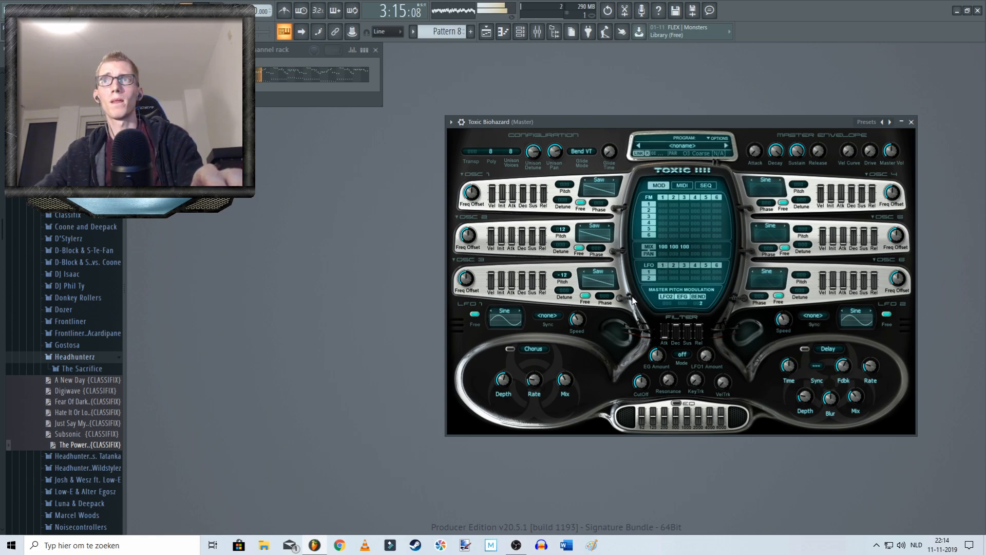
key(space)
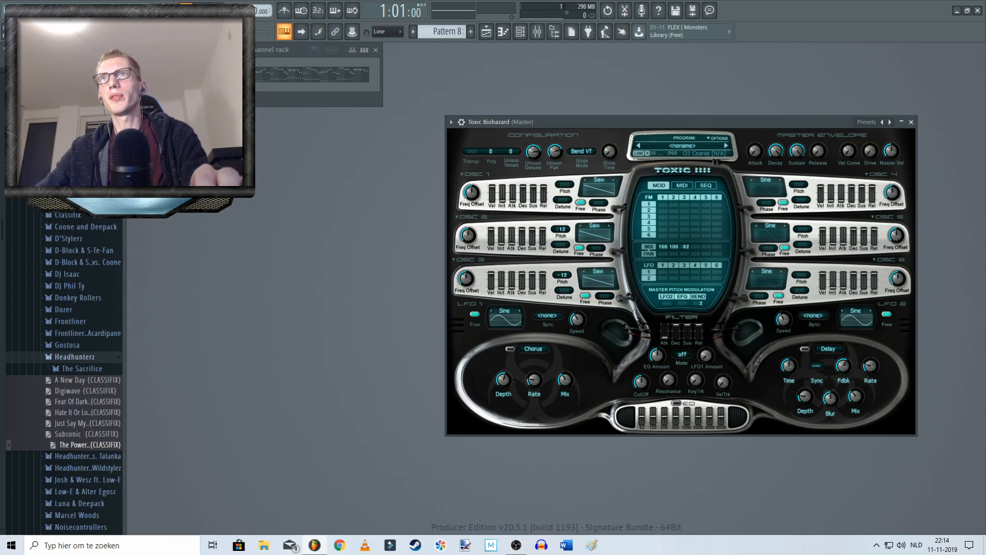
drag(694, 118, 680, 116)
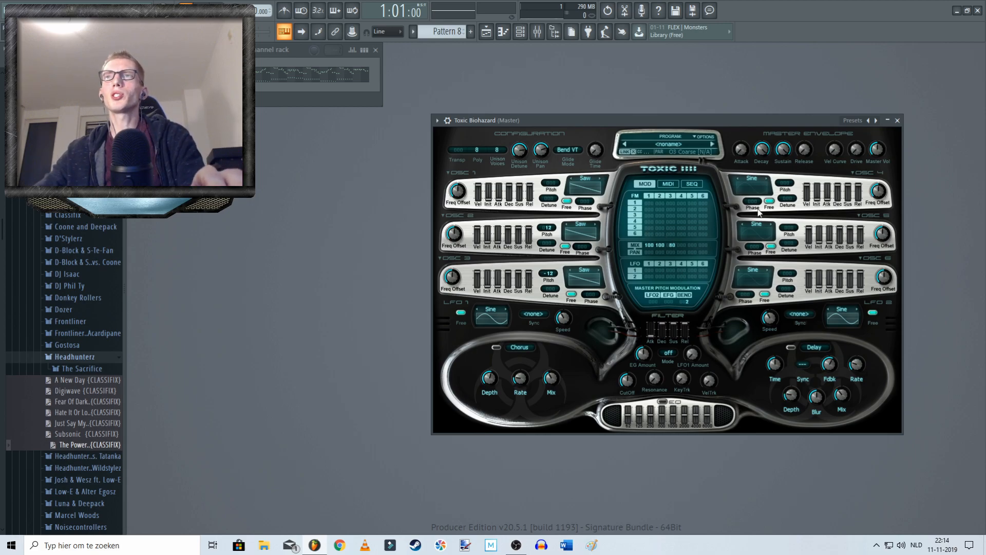
Step: Set oscillator 4's waveform to Noise 3 with a mix level of 40, and audition the pattern
click(753, 180)
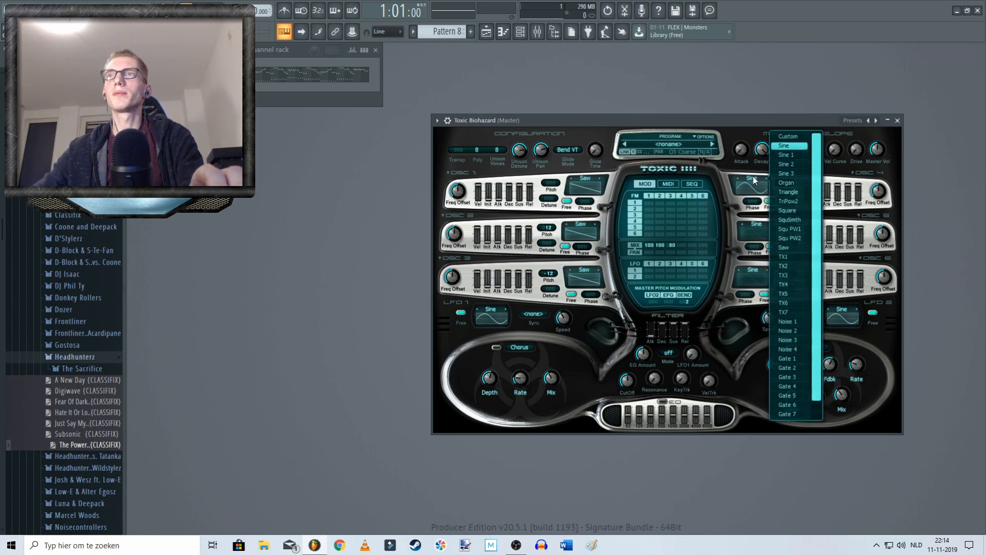
click(789, 341)
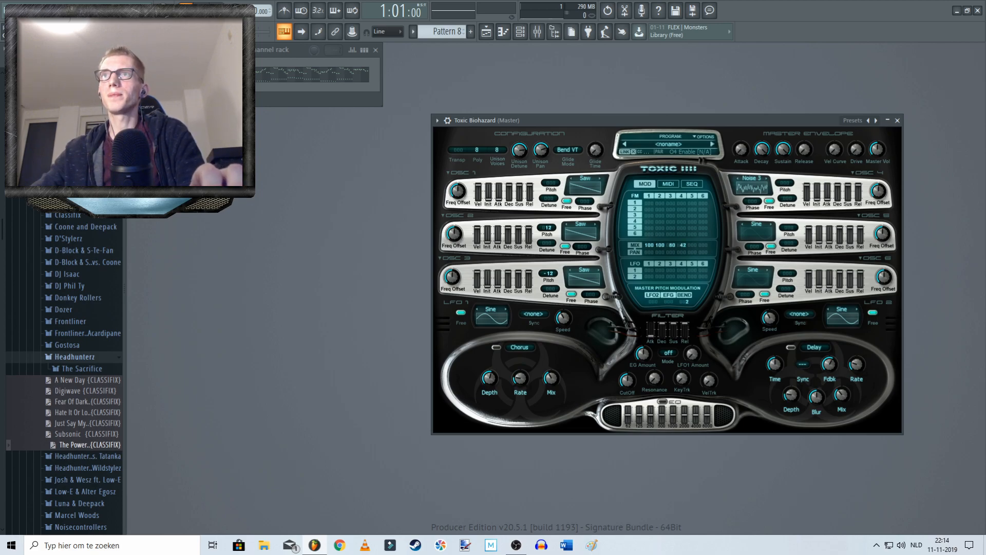
key(space)
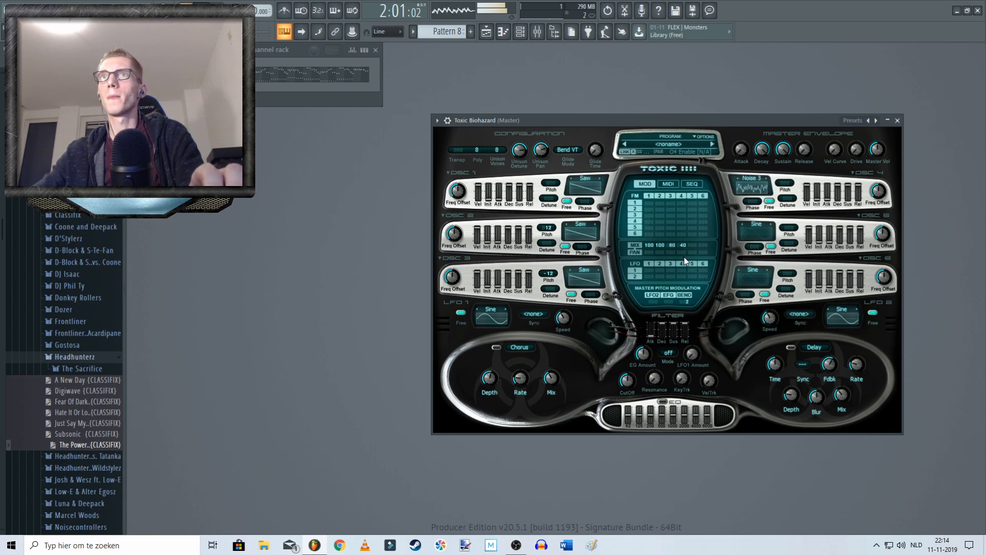
drag(541, 150, 541, 141)
key(space)
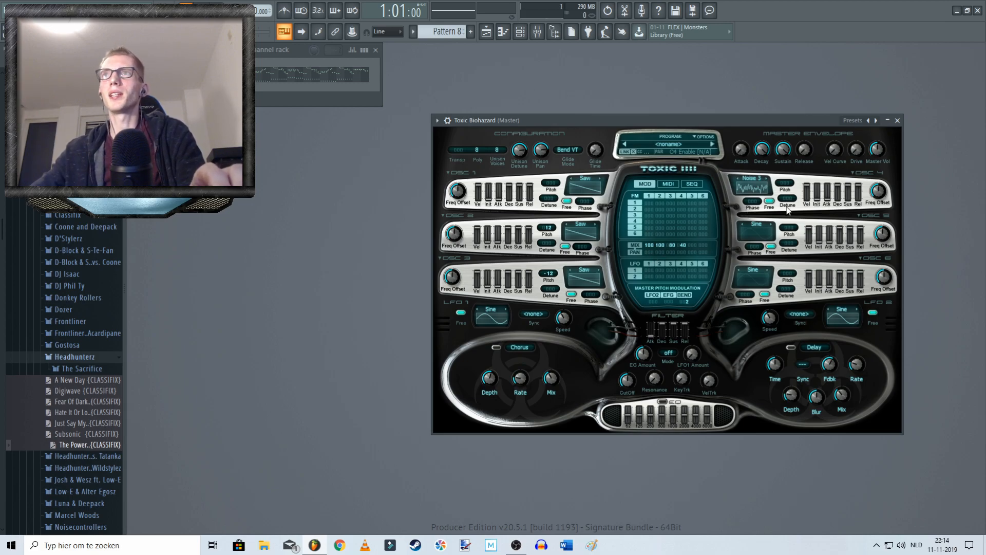
Step: Set oscillator 5's waveform to Square, raise its mix level to 100, and audition the pattern
click(756, 226)
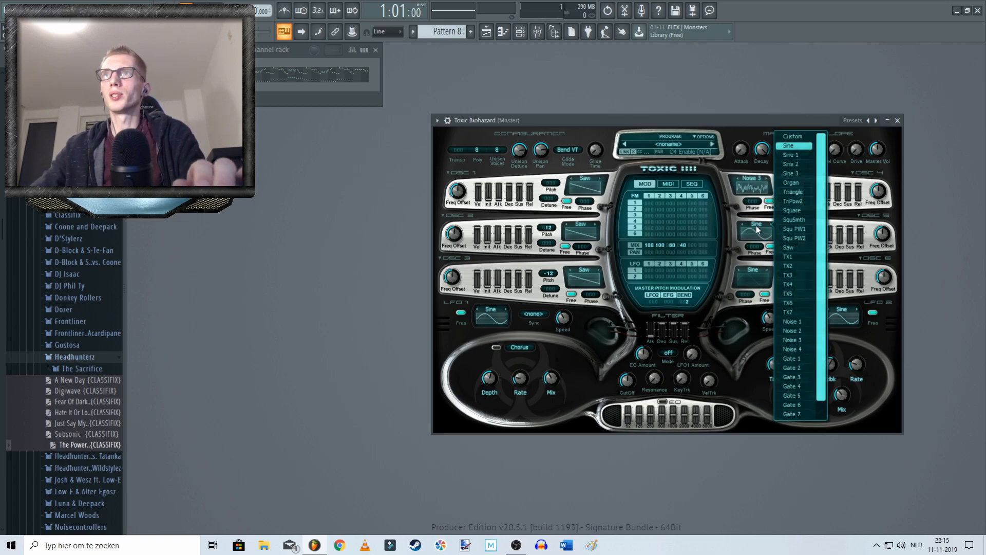
click(798, 211)
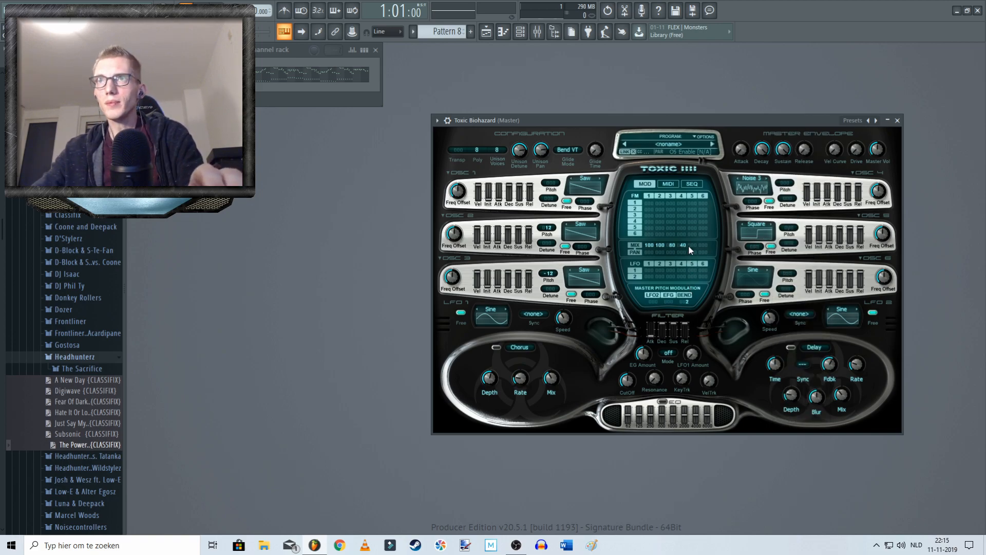
drag(693, 245, 693, 219)
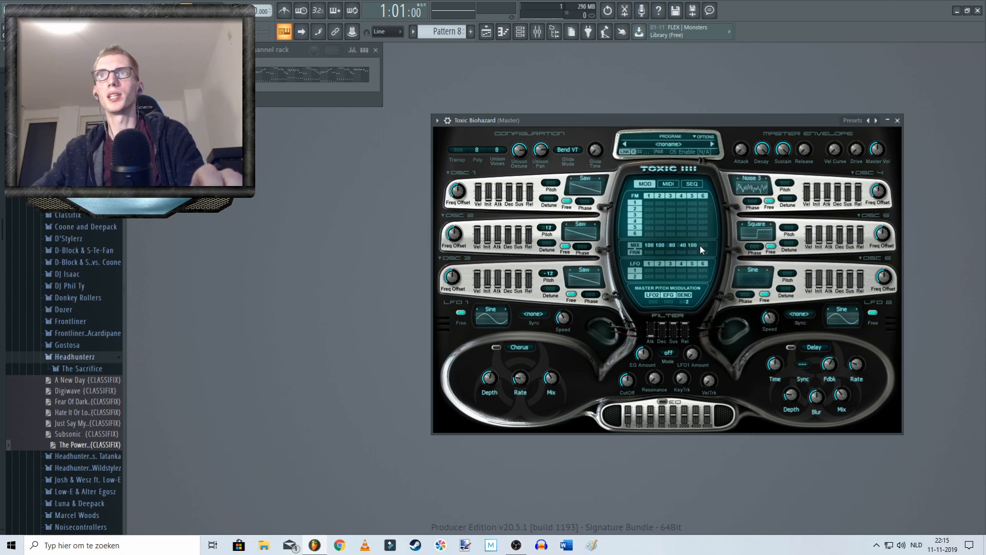
key(space)
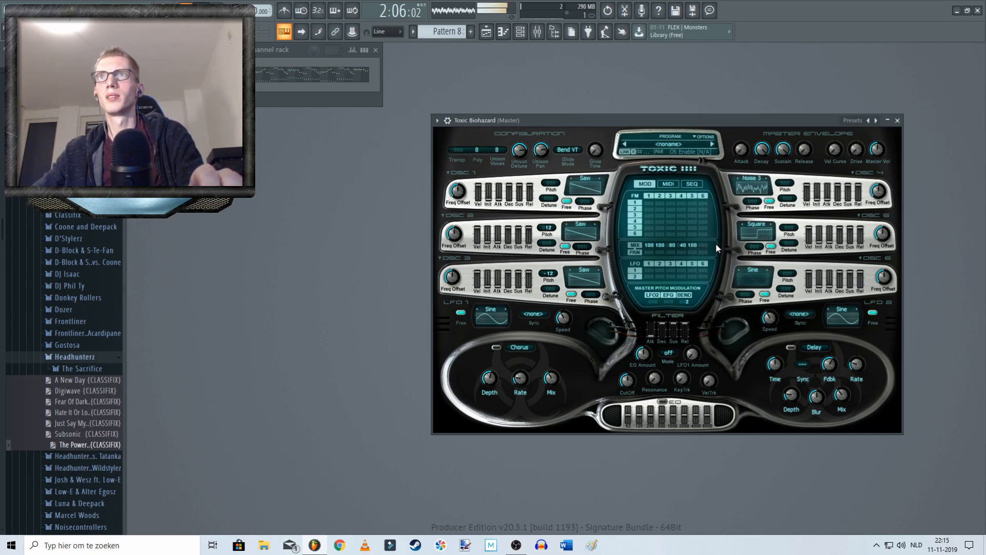
key(space)
Step: Lower oscillator 5's mix level to 40 and shift its pitch by 12 semitones while auditioning the pattern
drag(692, 245, 693, 253)
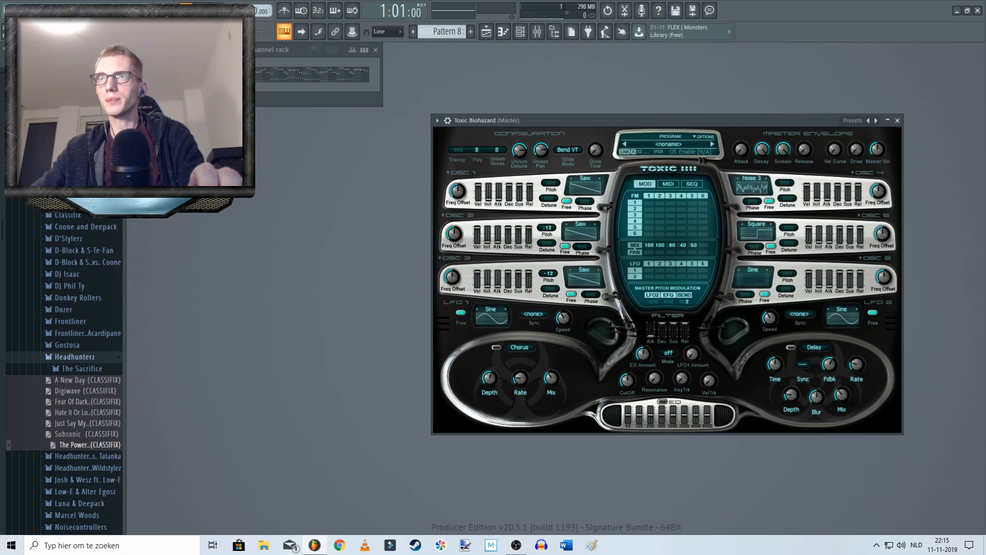
click(577, 225)
click(581, 225)
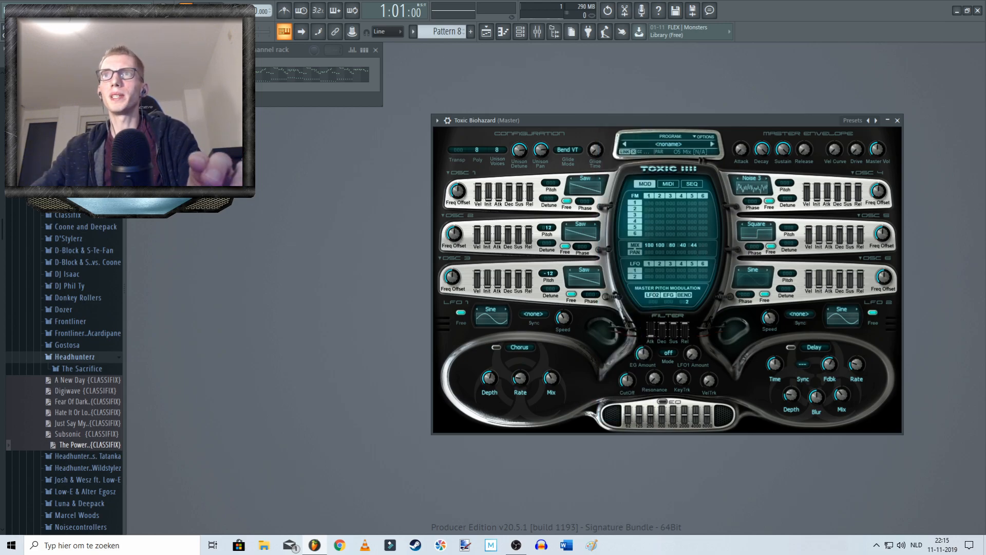
key(space)
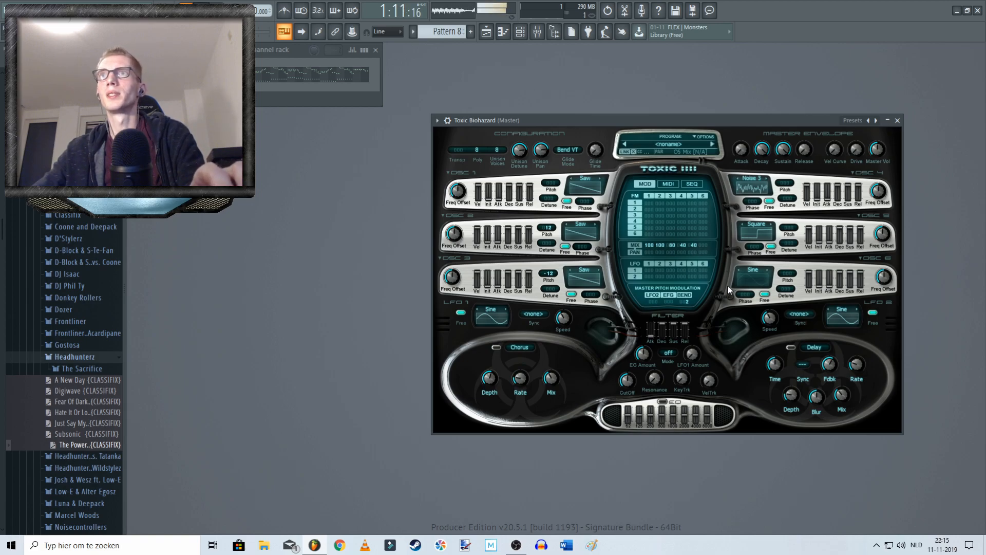
mouse_move(788, 228)
mouse_down()
mouse_move(789, 215)
mouse_move(794, 232)
mouse_up()
key(space)
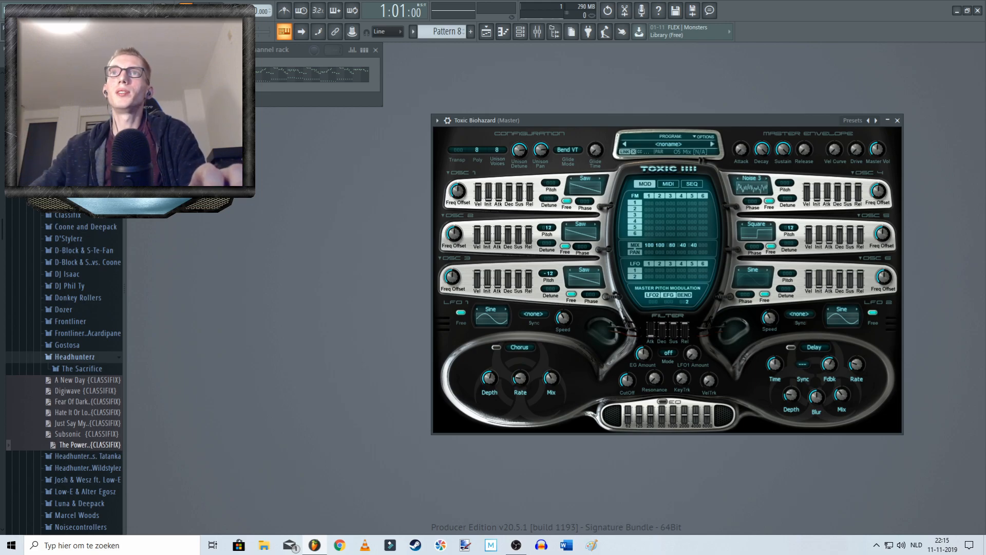
Step: Try an extreme detune of 99 on oscillator 1, and settle on a detune of 14 while auditioning the pattern
drag(549, 198, 549, 192)
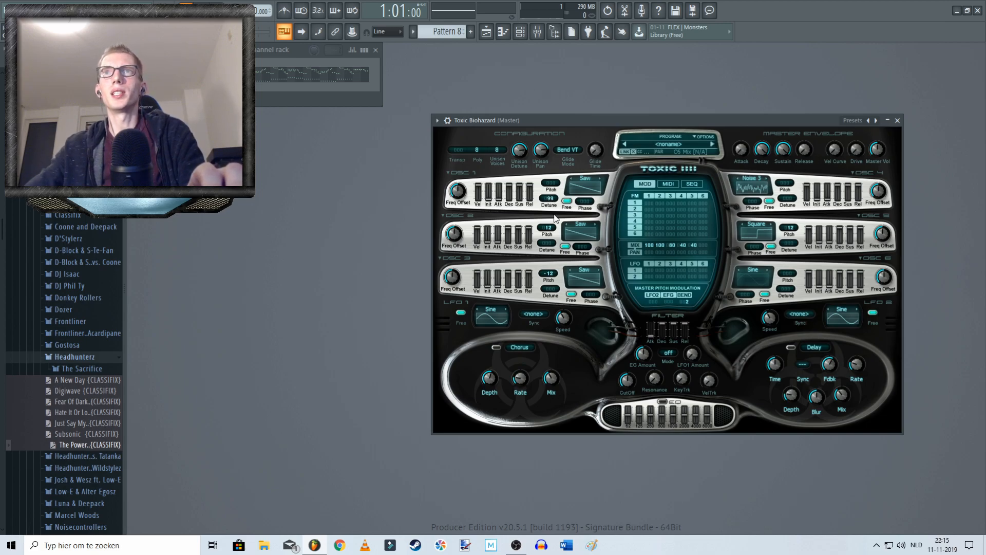
key(space)
mouse_move(549, 199)
mouse_down()
mouse_move(548, 227)
mouse_move(556, 198)
mouse_up()
key(space)
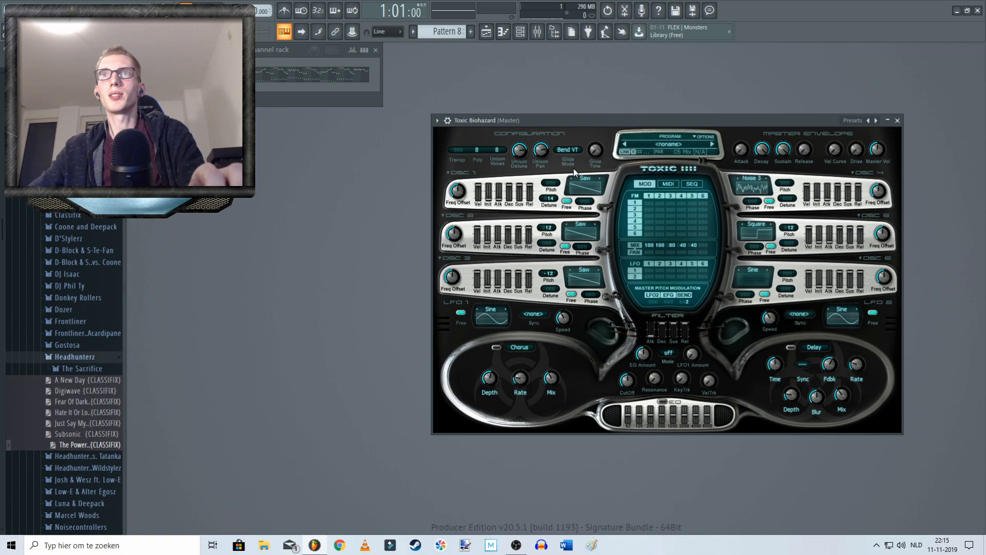
Step: Detune oscillators 2 and 3 by 9 each and audition the pattern
drag(550, 244, 549, 242)
drag(553, 290, 552, 288)
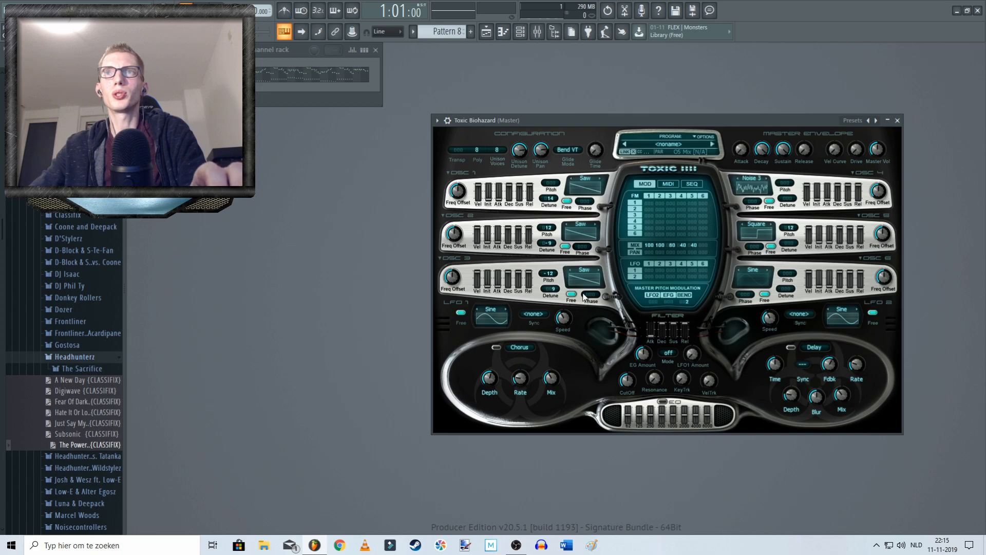
key(space)
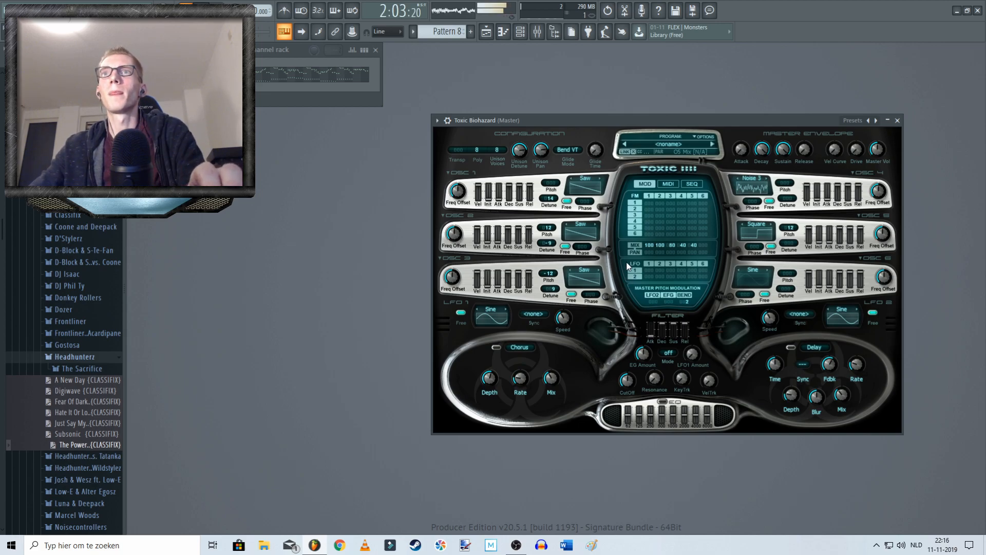
key(space)
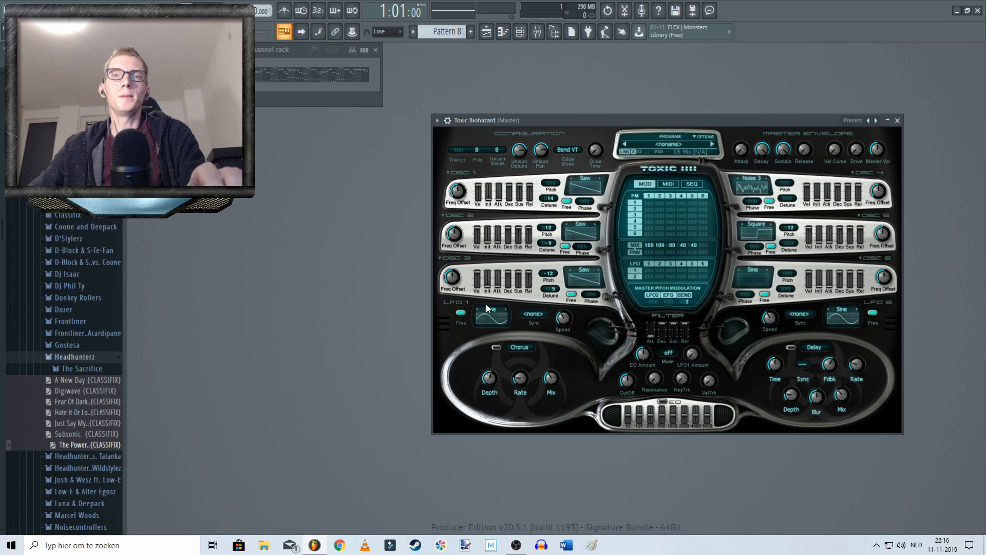
Step: Switch the Chorus effect unit to Reverb and turn it on
drag(574, 118, 537, 112)
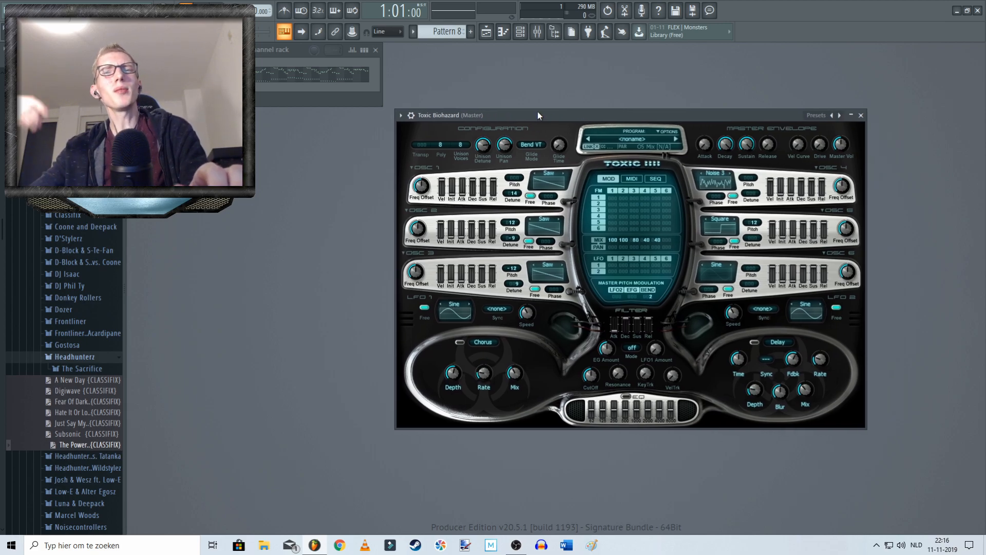
click(486, 343)
click(485, 341)
click(489, 342)
click(513, 337)
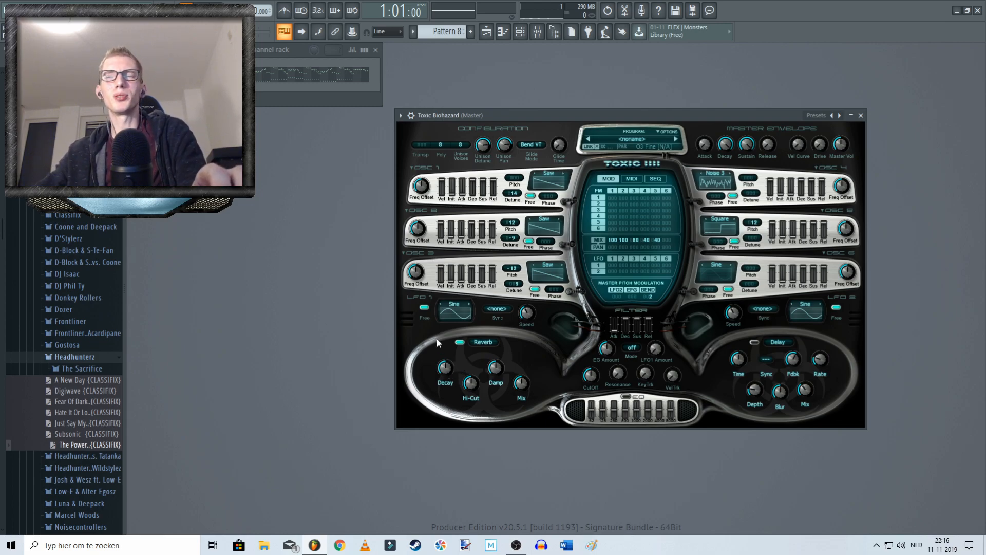
Step: Raise the reverb decay, audition the pattern, and reduce the decay again
drag(447, 366, 447, 353)
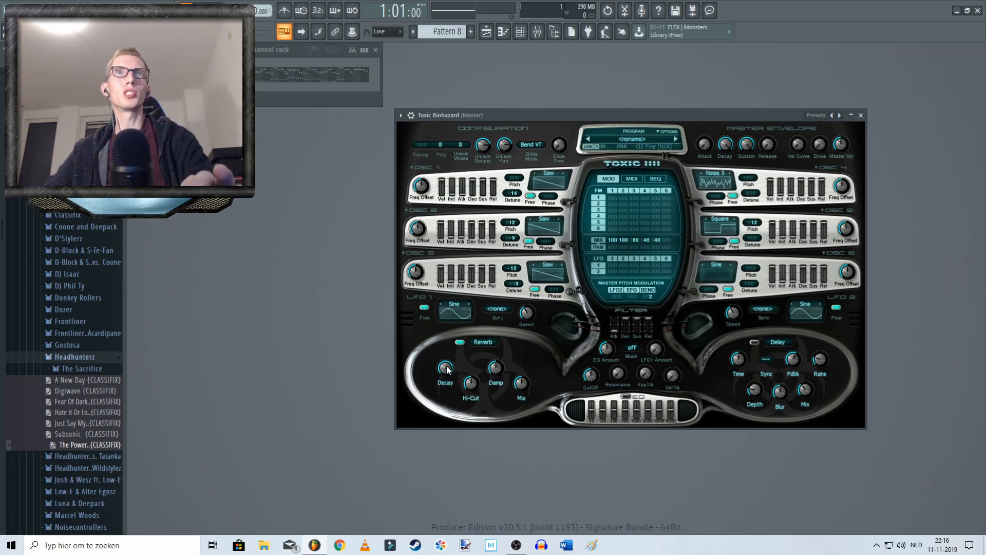
key(space)
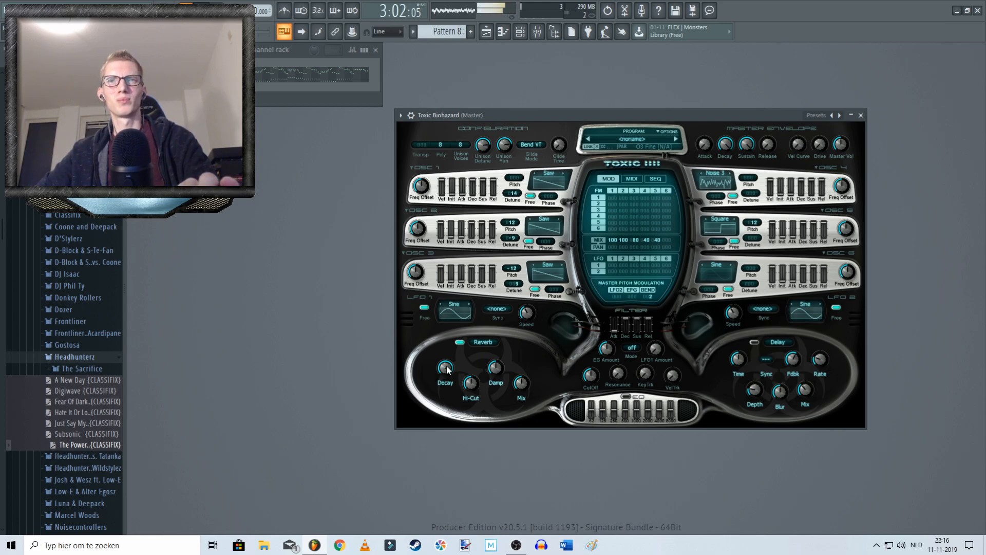
key(space)
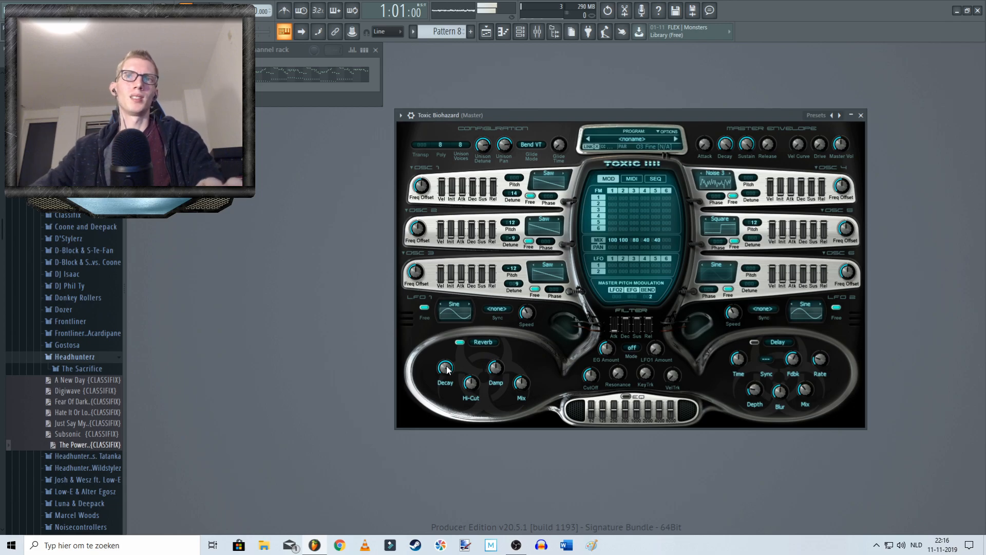
drag(448, 370, 448, 398)
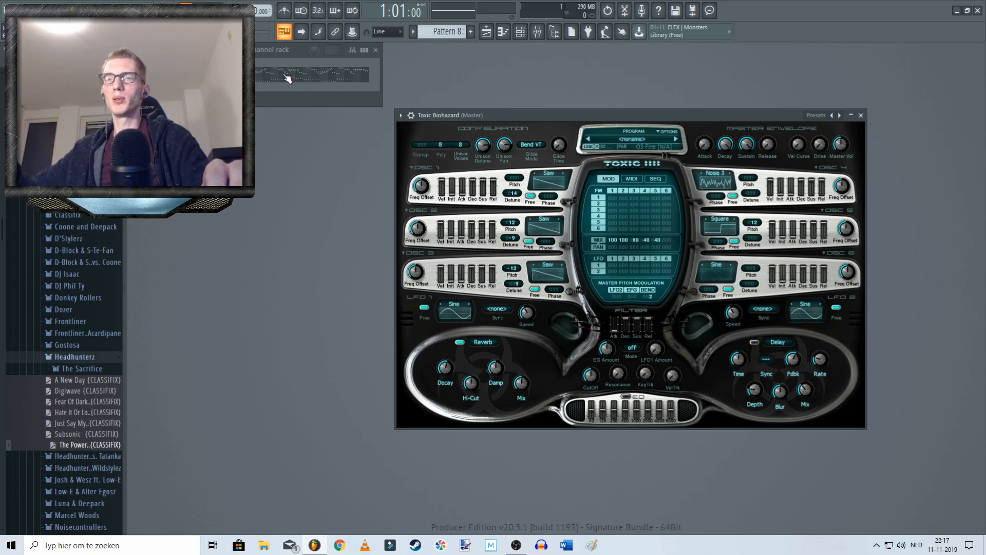
Step: Turn on the Delay effect, adjust its feedback slightly, and audition the pattern with both effects
click(753, 343)
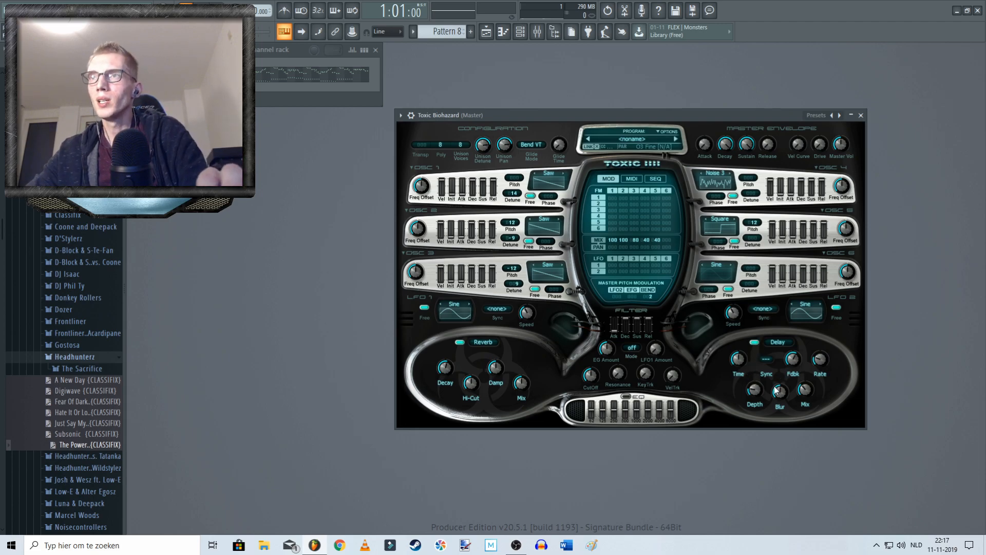
click(740, 360)
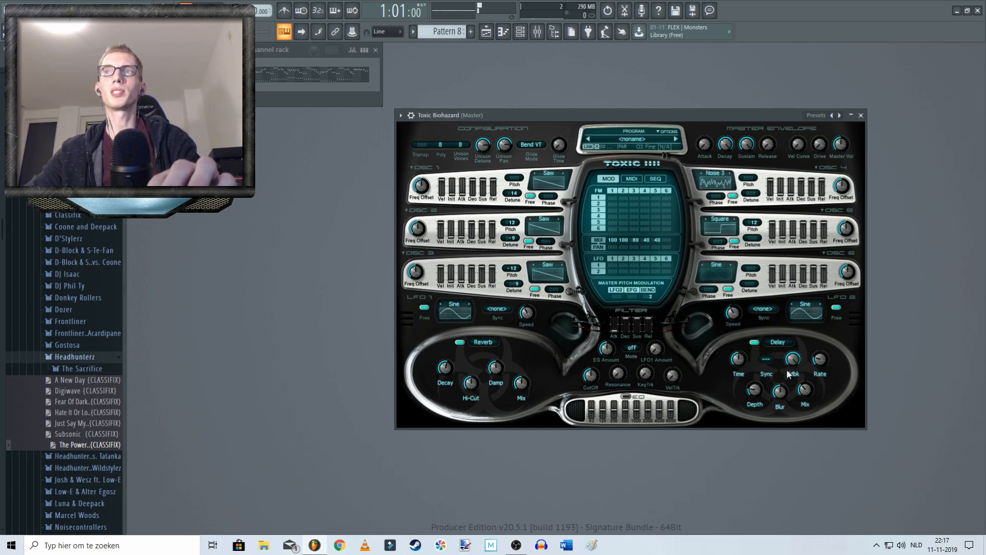
drag(795, 363, 794, 360)
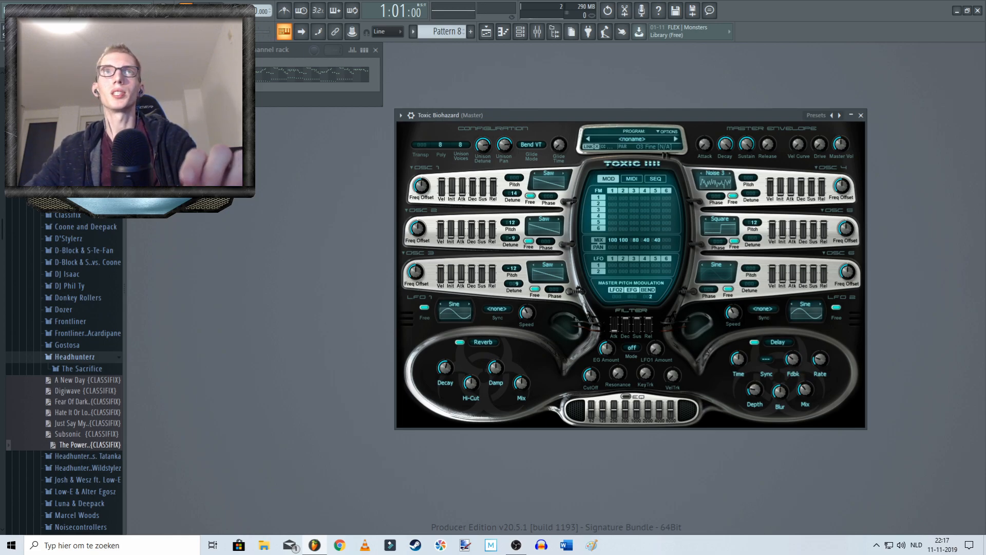
key(space)
key(space)
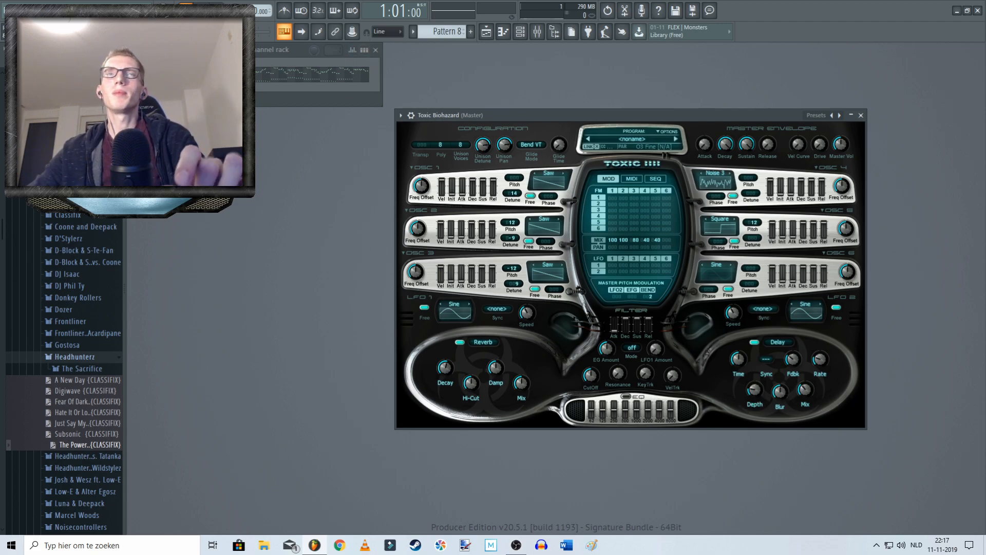
key(space)
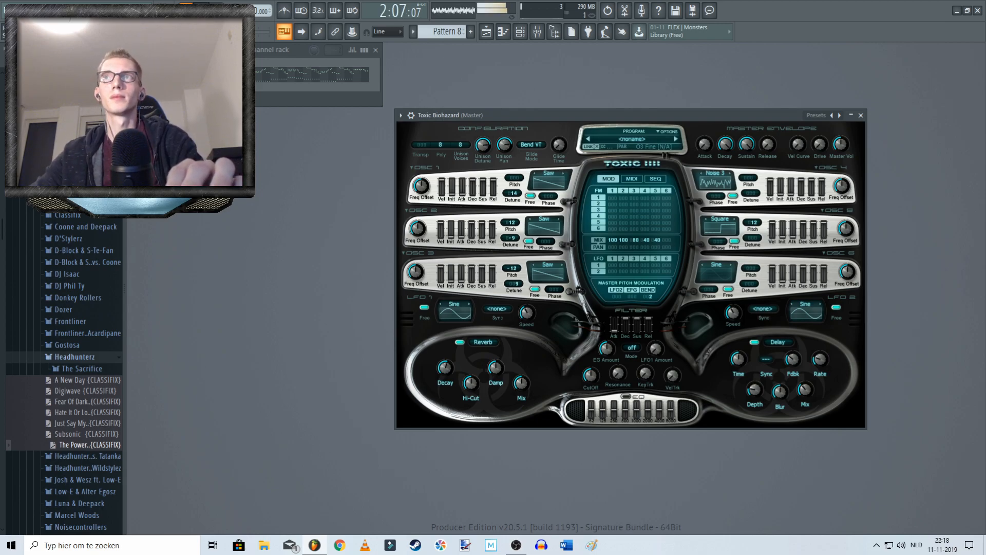
Step: Stop the pattern playback and set the filter mode to LP
key(space)
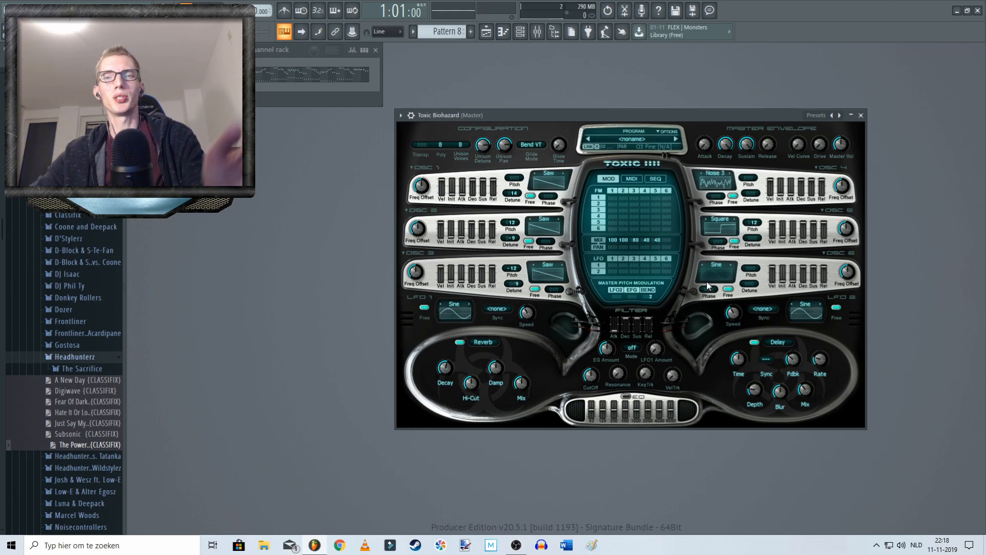
drag(596, 119, 462, 147)
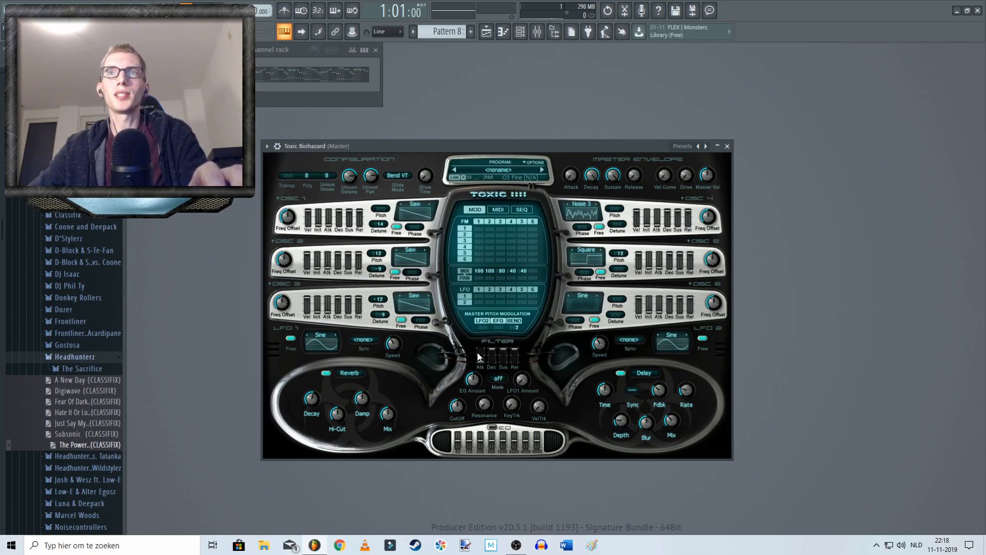
click(498, 380)
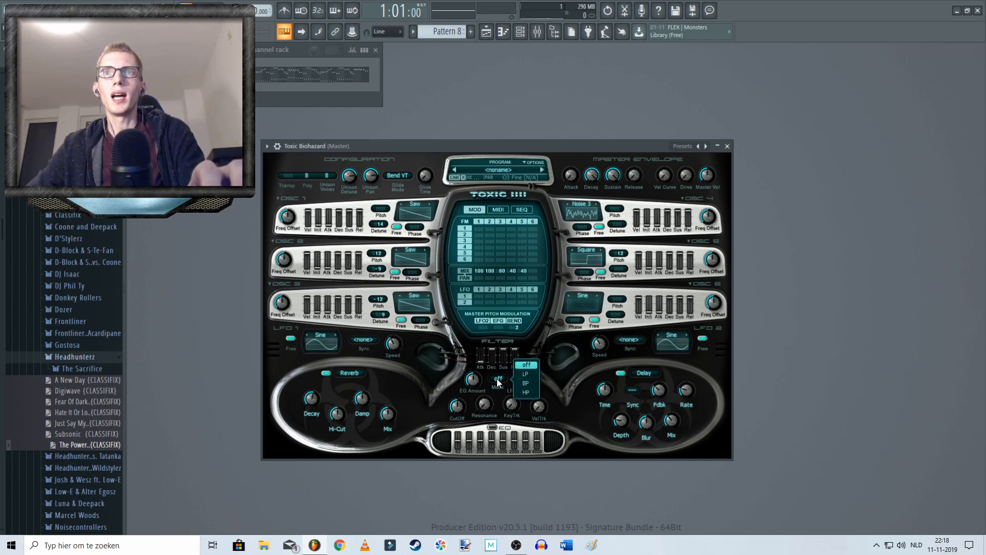
click(525, 374)
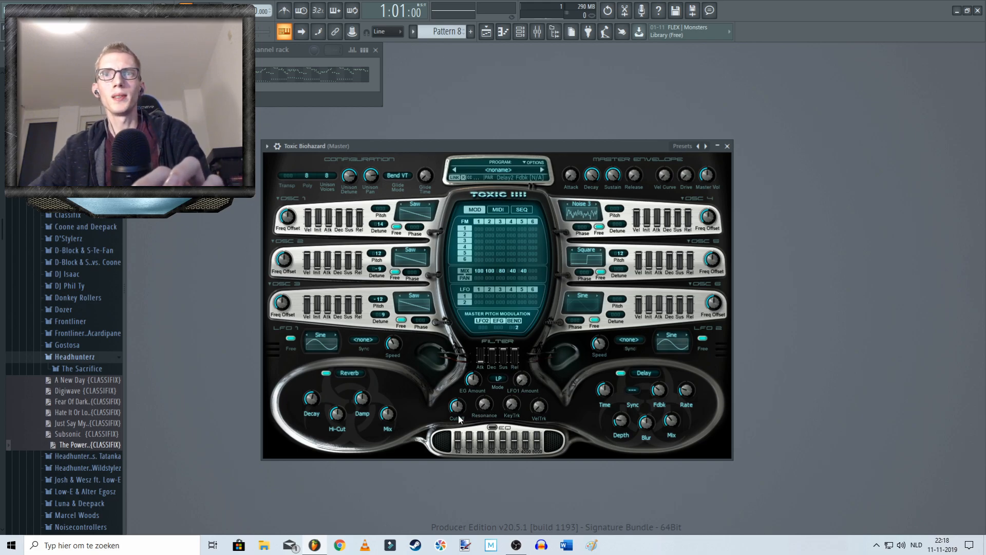
Step: Sweep the filter cutoff down to 0 %, up again, and back to about 50 %
mouse_move(458, 406)
drag(457, 408, 457, 463)
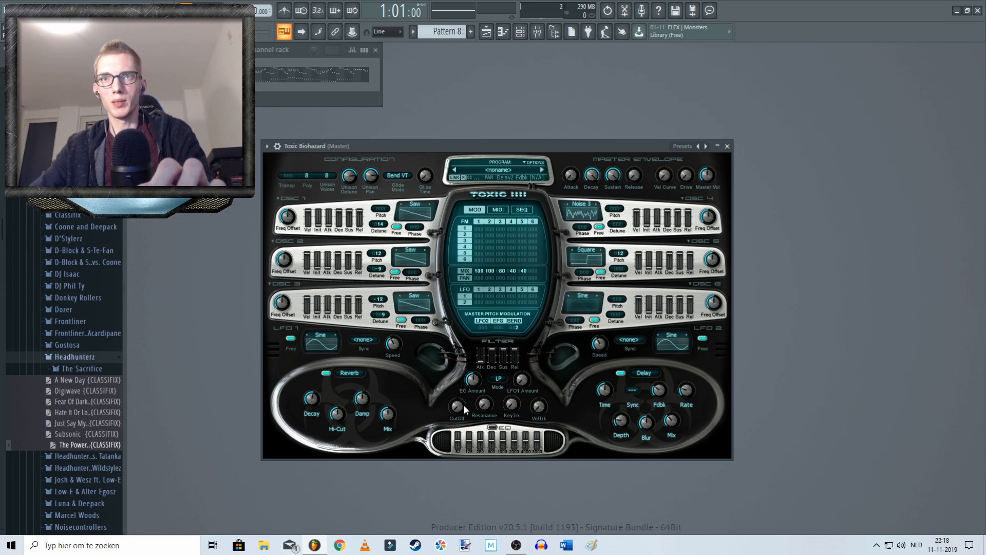
drag(464, 408, 463, 405)
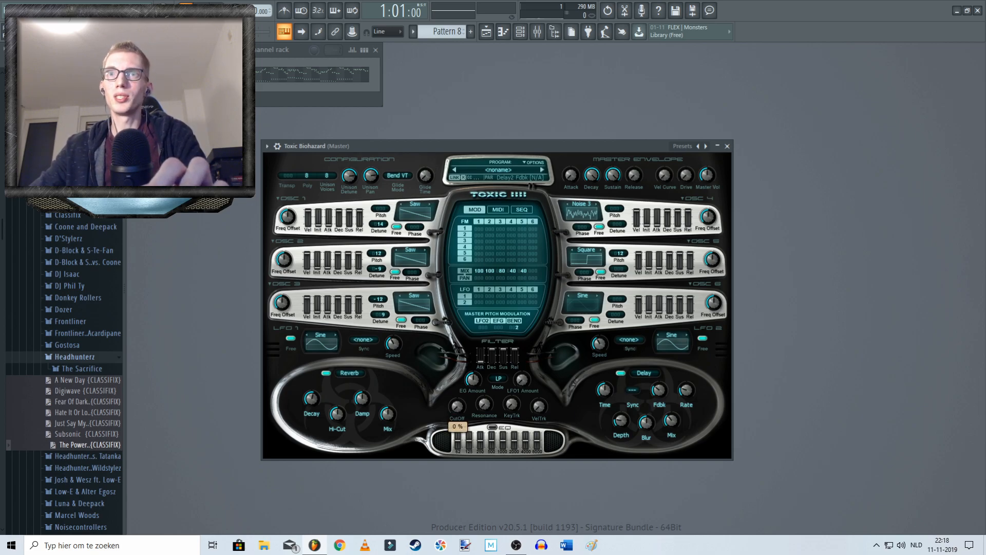
drag(455, 407, 456, 343)
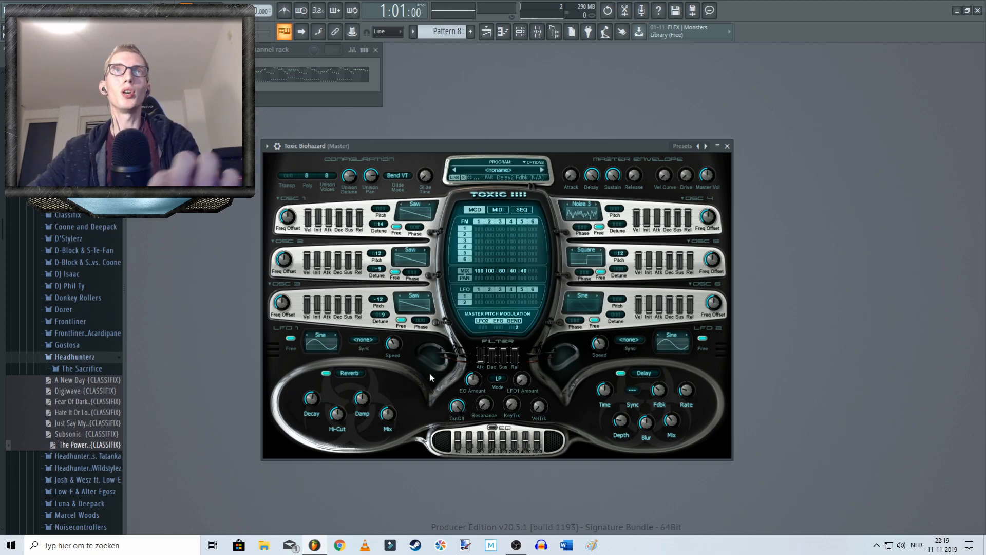
drag(461, 406, 457, 407)
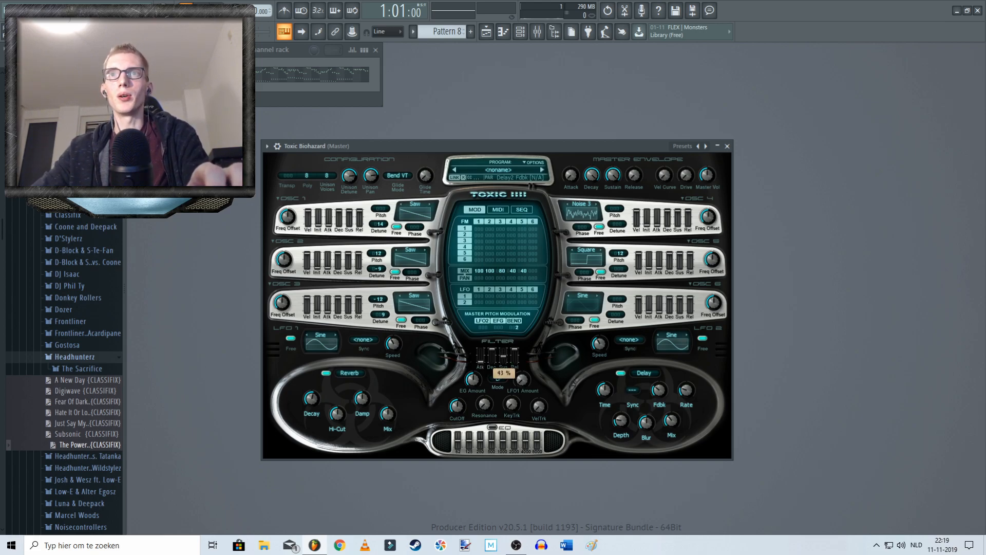
Step: Lower the filter envelope's sustain and release, and adjust its decay and EG amount
drag(516, 350, 517, 368)
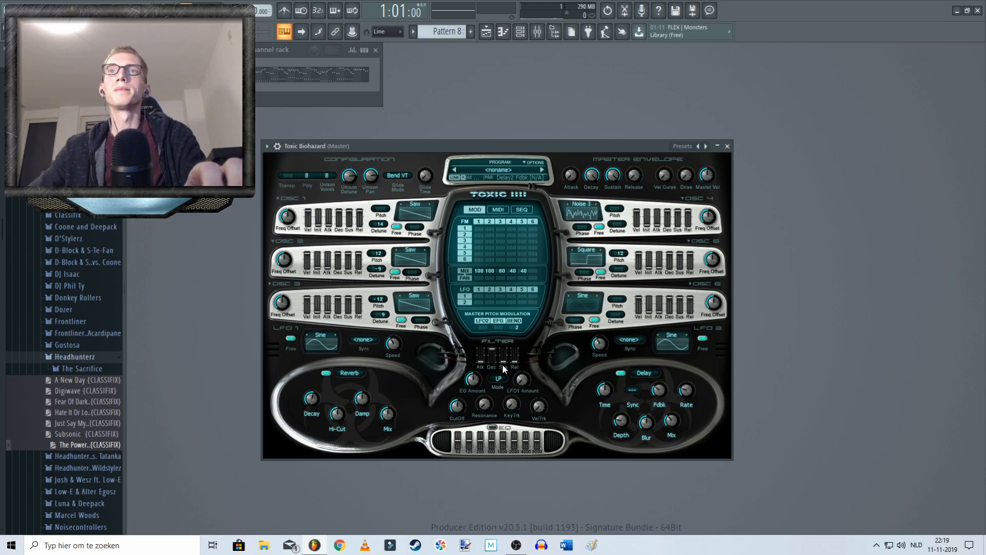
drag(492, 350, 492, 347)
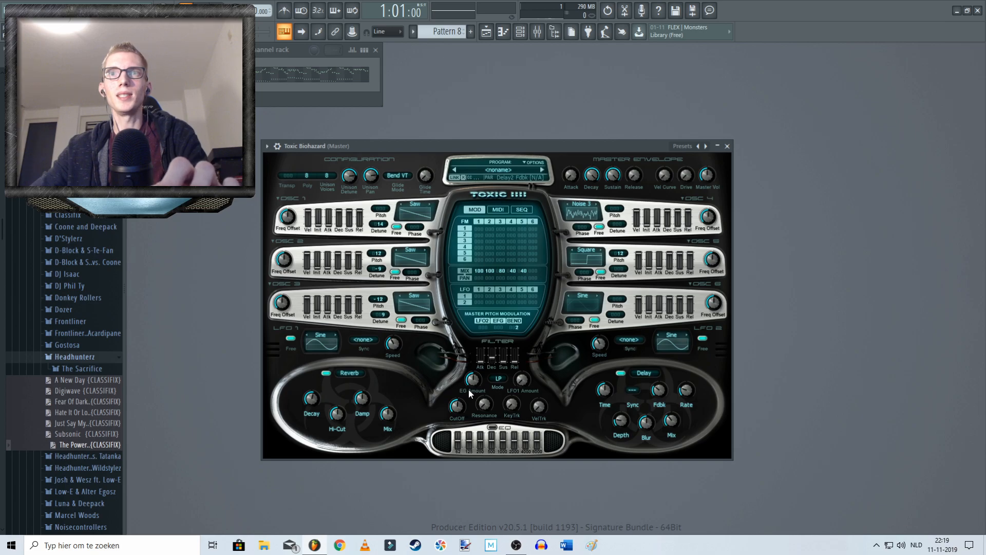
drag(474, 382, 474, 380)
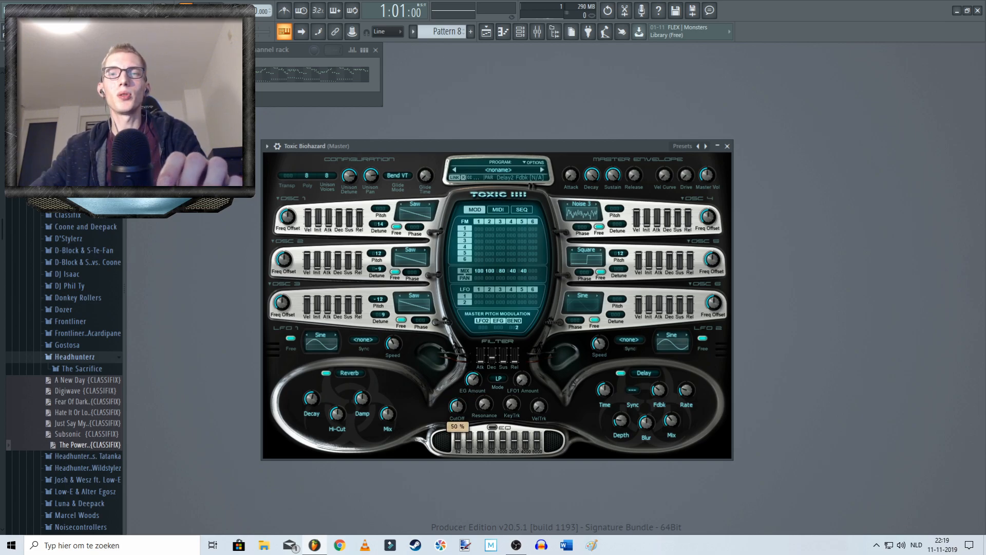
Step: Audition the pattern while fine-tuning the filter cutoff and the filter envelope's decay
drag(458, 408, 464, 397)
key(space)
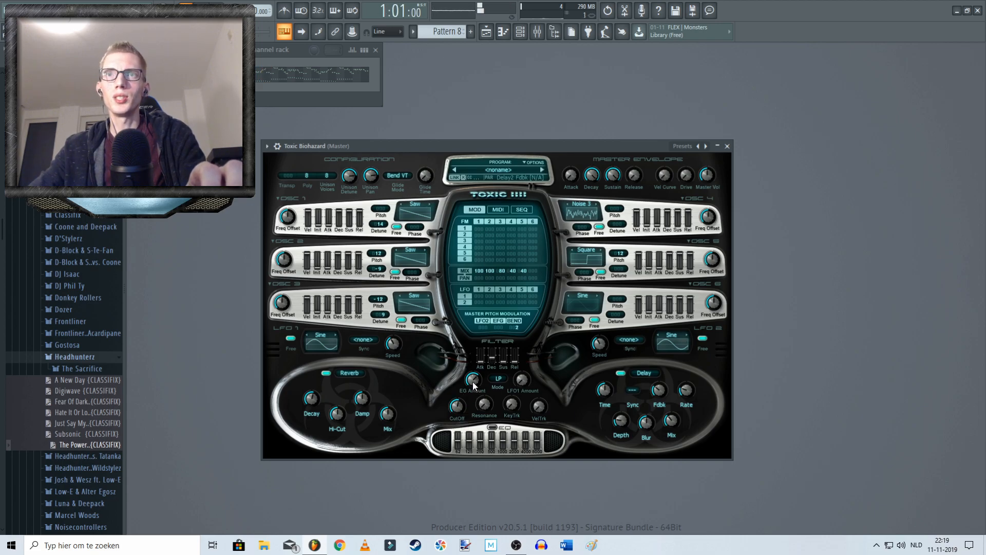
drag(492, 357, 492, 359)
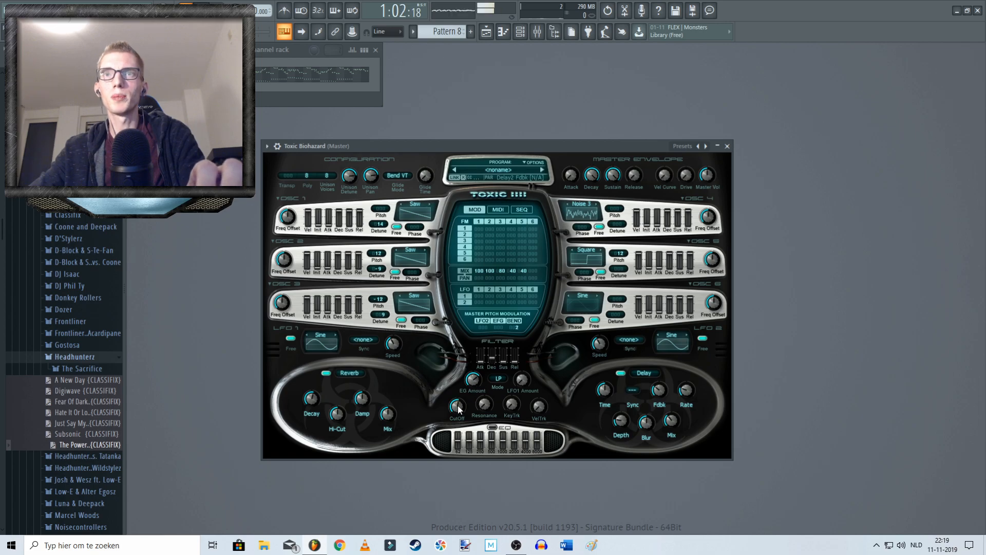
key(space)
Step: Set the filter EG amount to about 32.49 % and readjust the cutoff while auditioning the pattern
drag(474, 379, 474, 376)
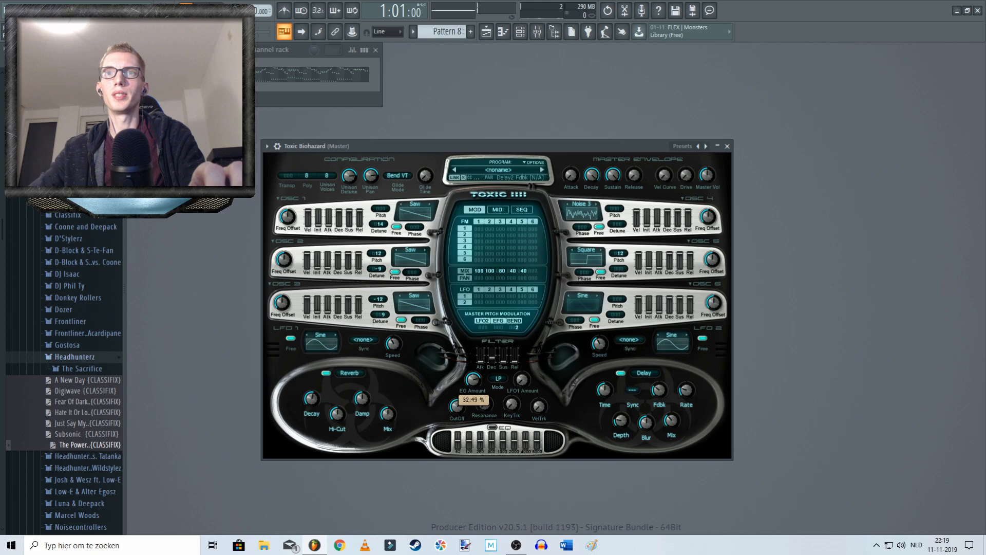
key(space)
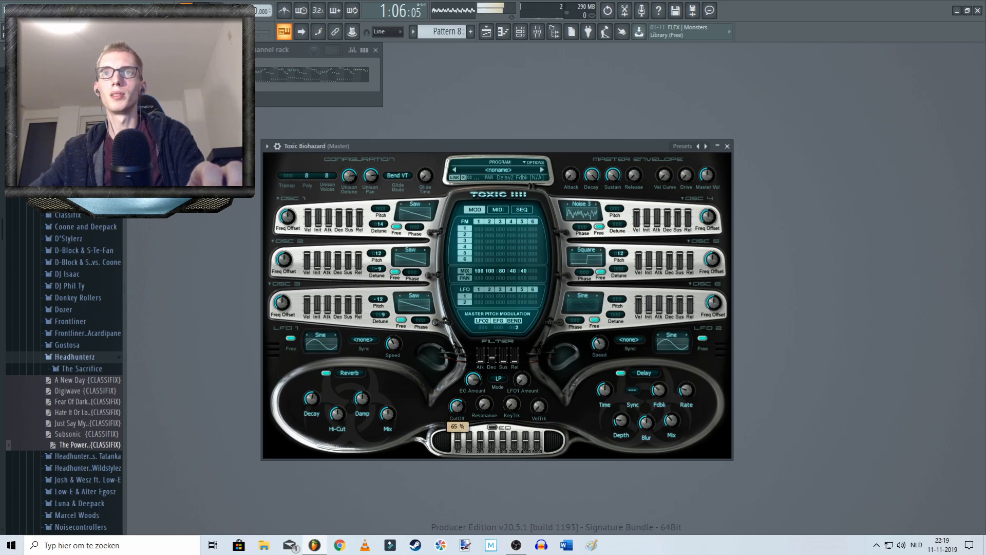
drag(474, 380, 457, 430)
key(space)
Step: Place Pattern 8 at bar 1 on the first track of the playlist
right_click(459, 406)
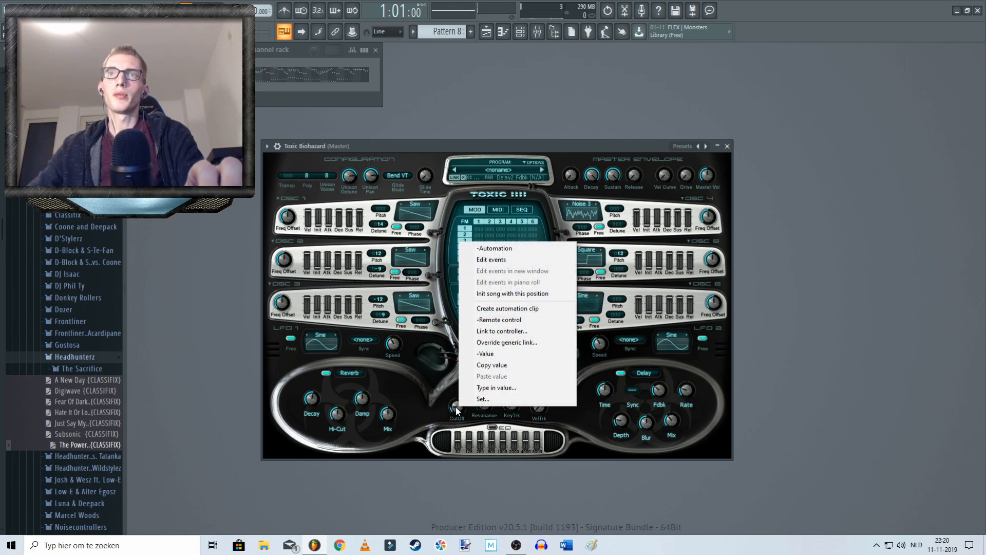
click(433, 146)
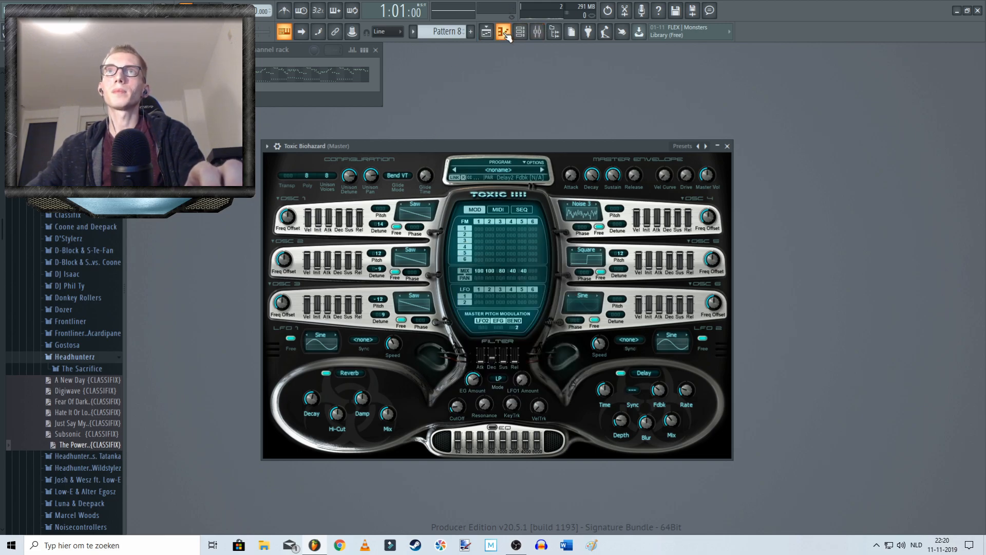
click(503, 32)
click(521, 32)
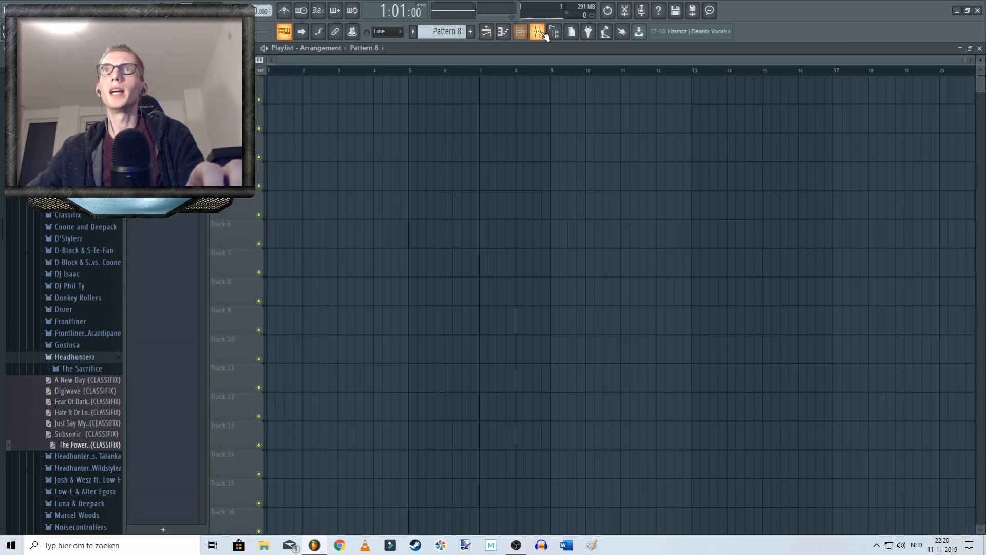
drag(313, 108, 308, 86)
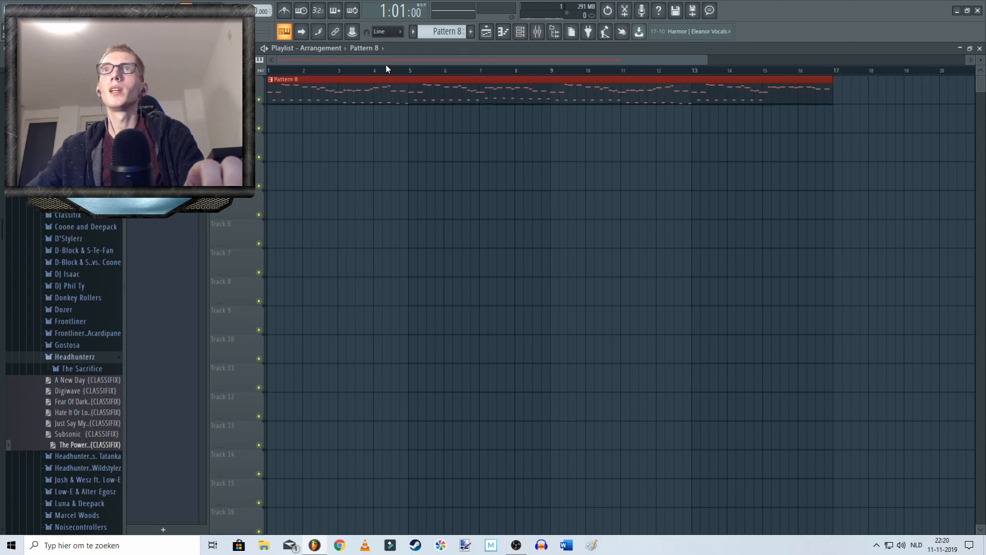
Step: Reopen Toxic Biohazard and create an automation clip for its filter cutoff
click(504, 32)
click(520, 32)
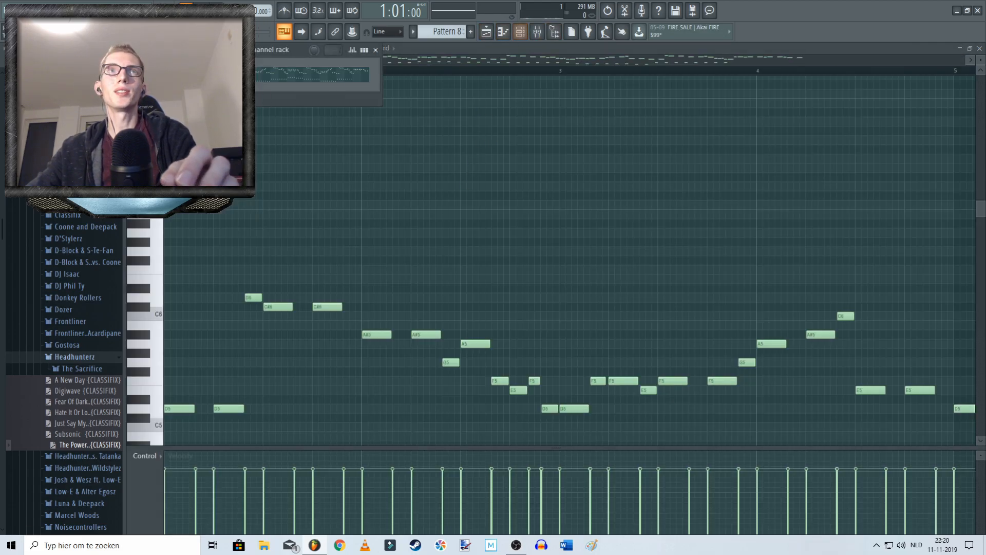
click(206, 74)
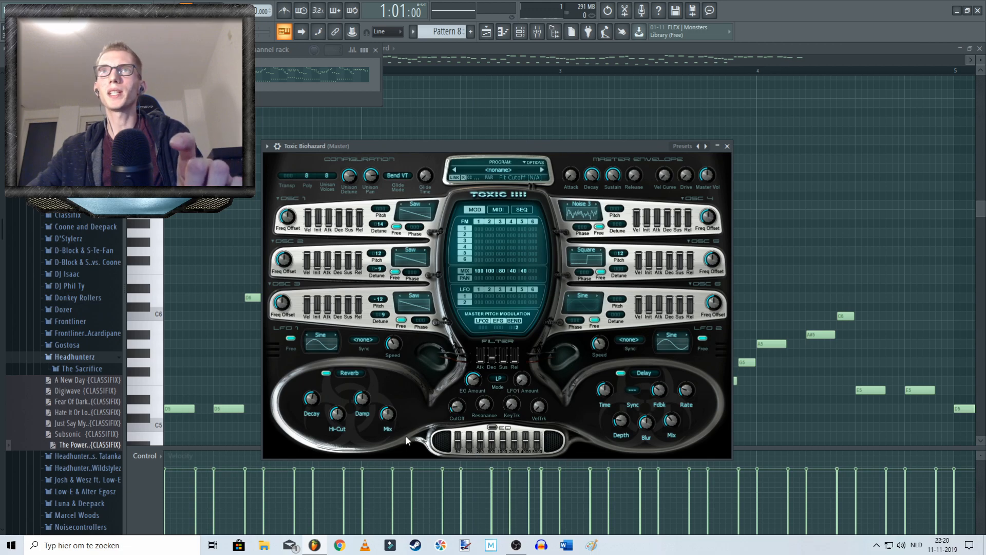
right_click(459, 408)
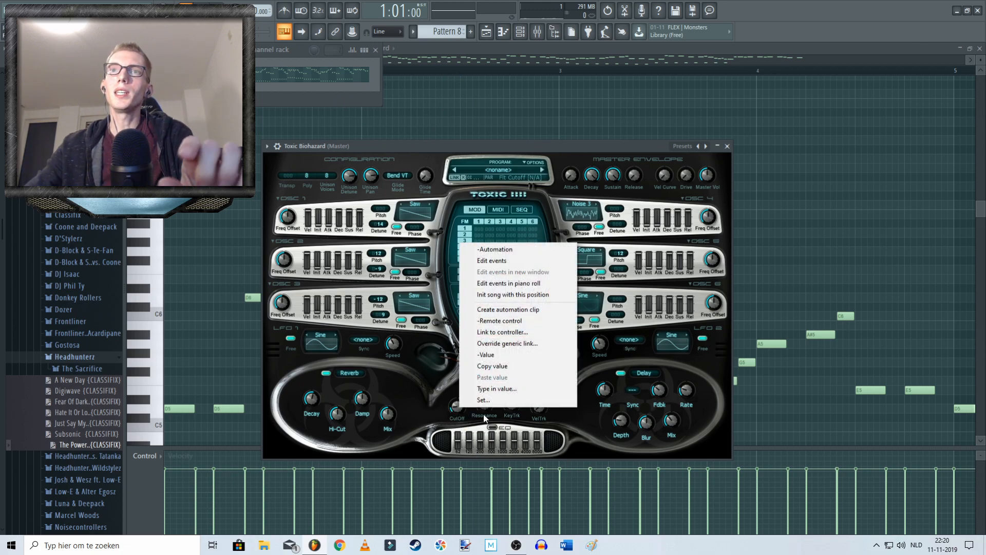
click(503, 309)
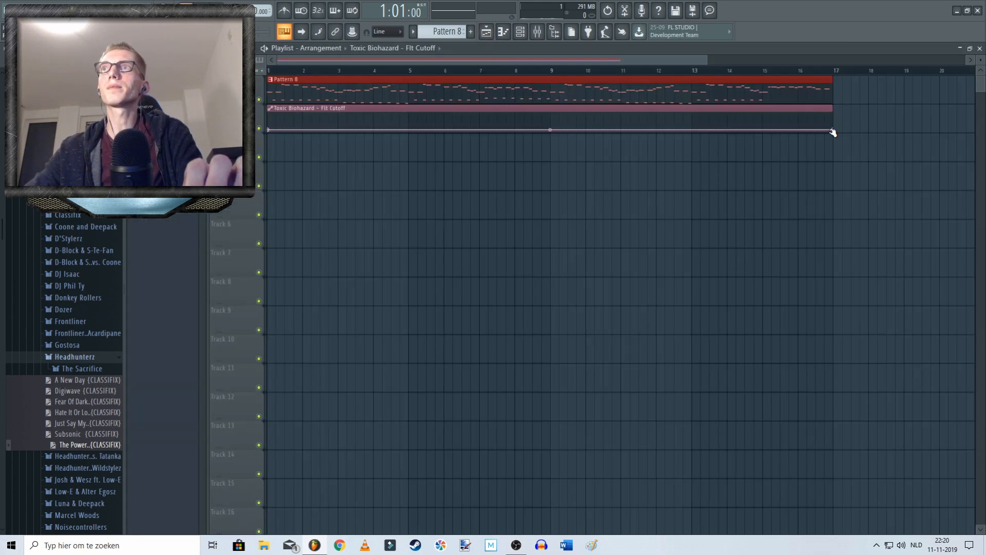
Step: Shorten the cutoff automation clip to end at bar 9, raise its start point slightly, and adjust the curve's tension
drag(832, 132, 550, 85)
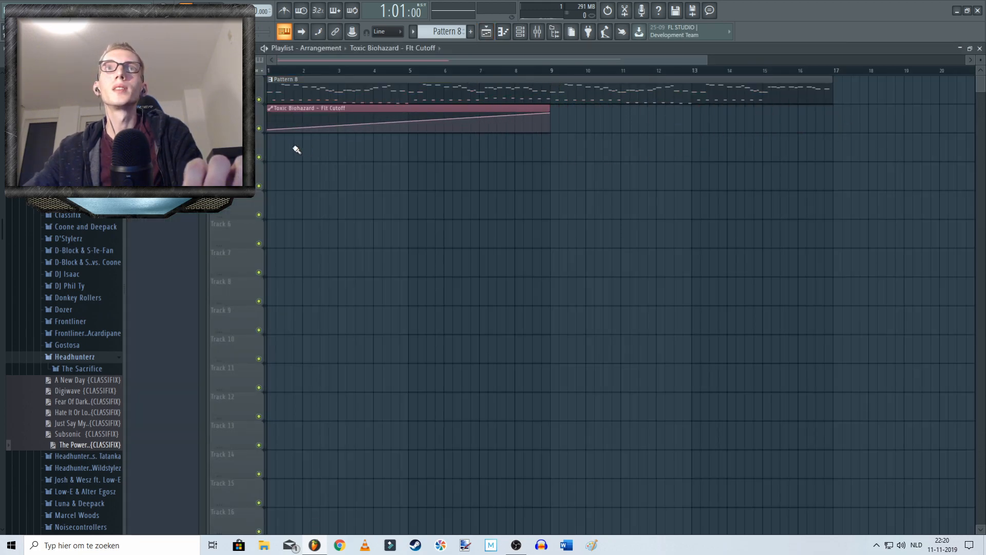
drag(270, 131, 269, 128)
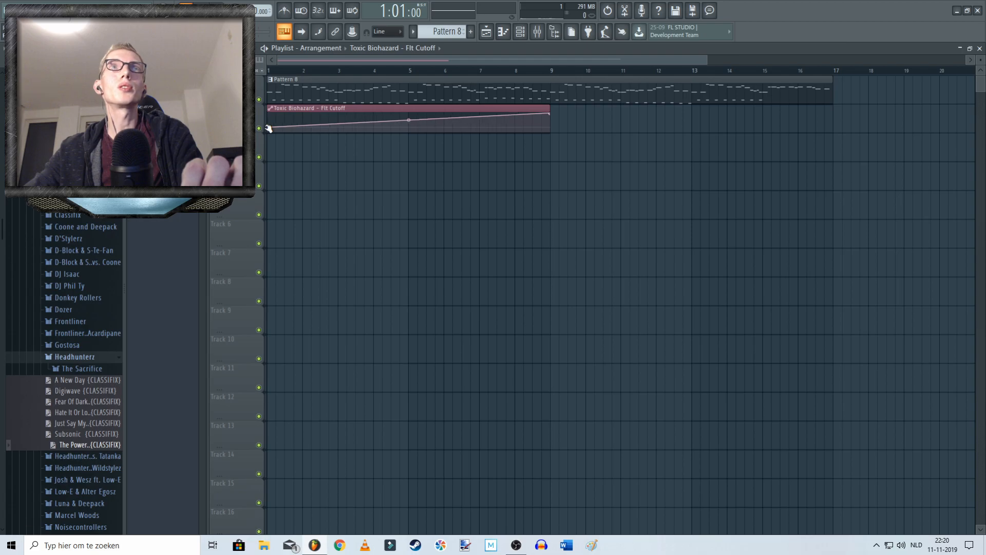
drag(408, 124, 409, 117)
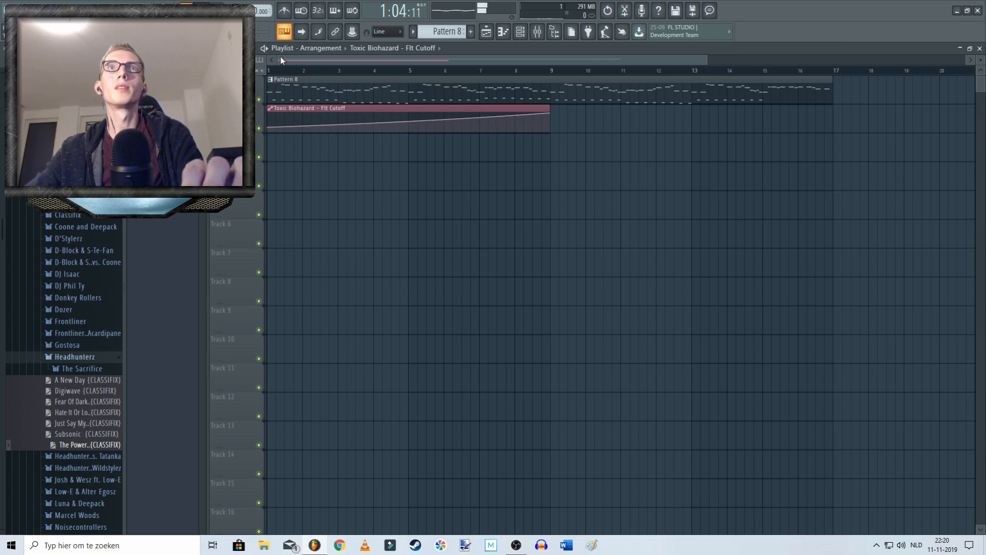
Step: Play the arrangement from the start to hear the filter cutoff automation over Pattern 8
key(space)
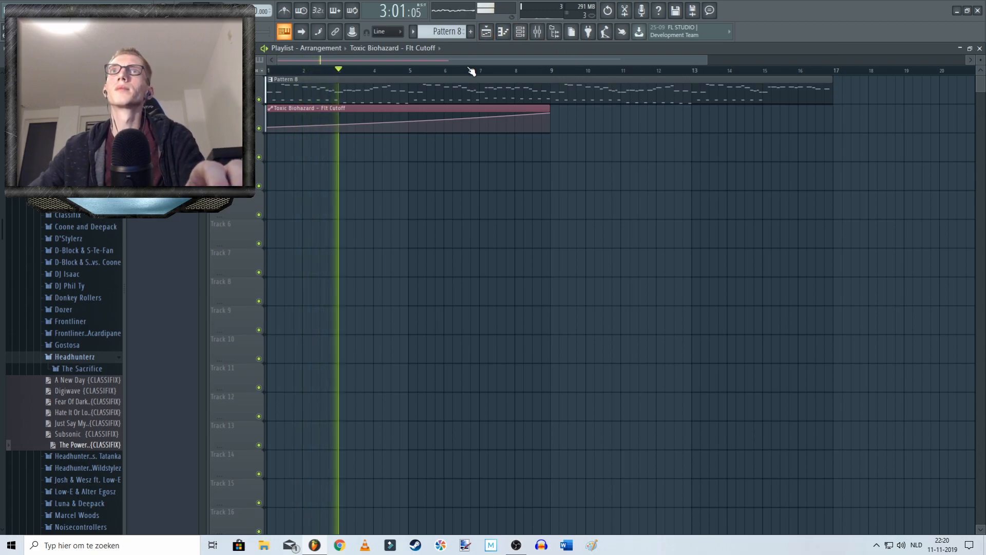
drag(470, 59, 476, 106)
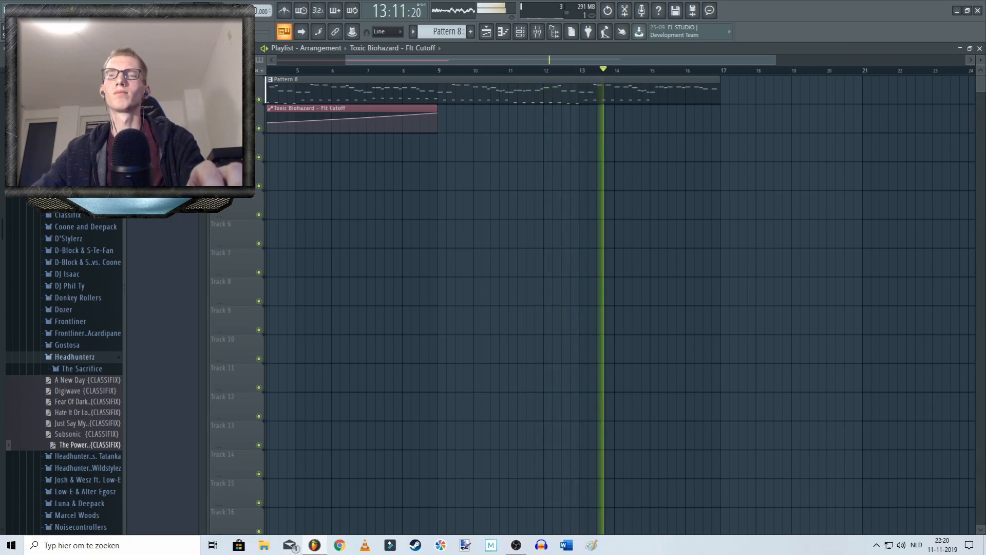
drag(482, 60, 490, 56)
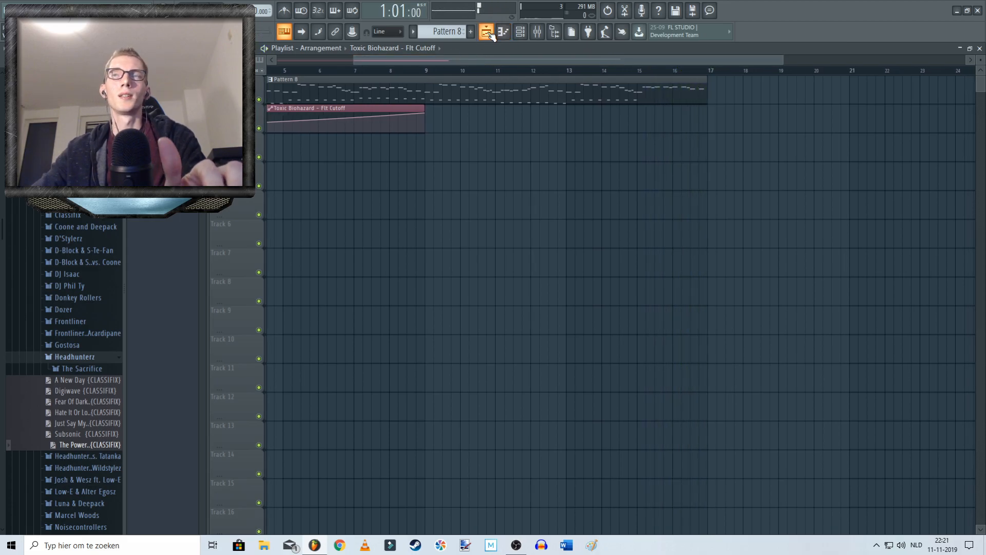
Step: Close the playlist and move the Toxic Biohazard window aside to uncover the piano roll notes
click(487, 32)
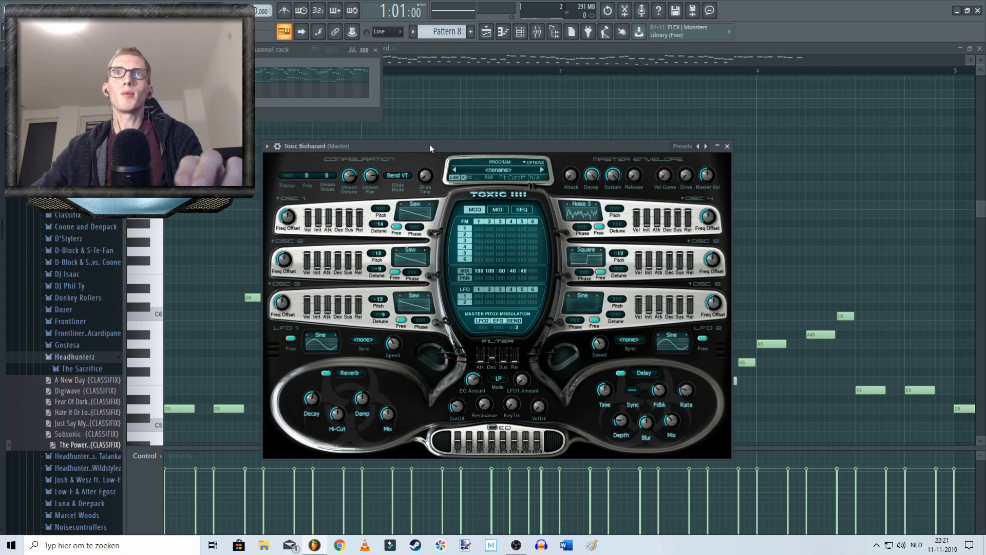
drag(418, 144, 279, 129)
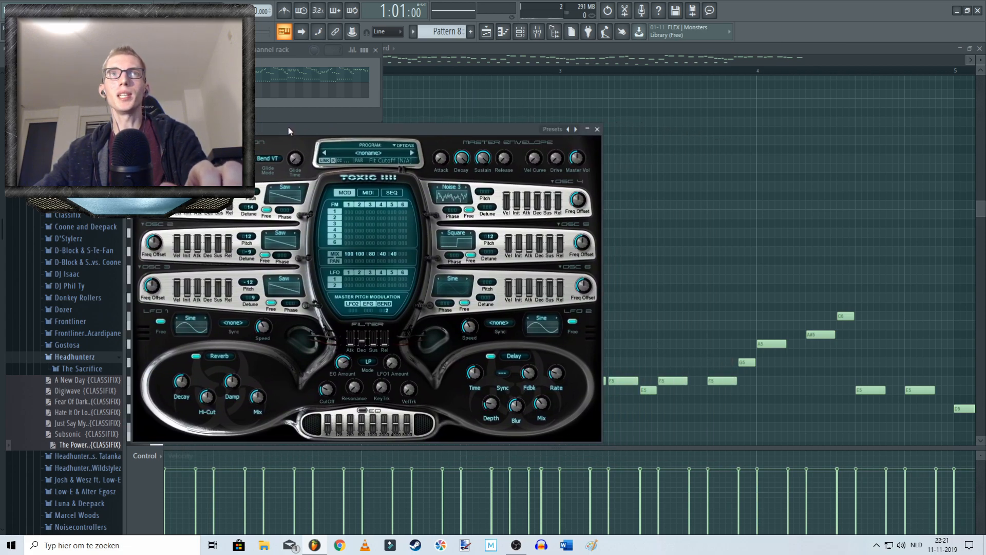
drag(451, 129, 766, 130)
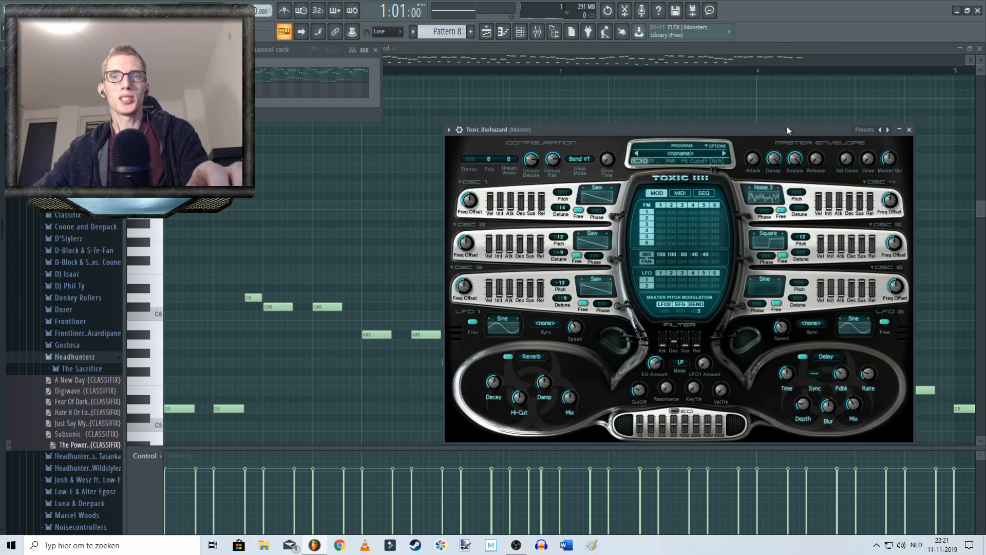
drag(716, 133, 746, 132)
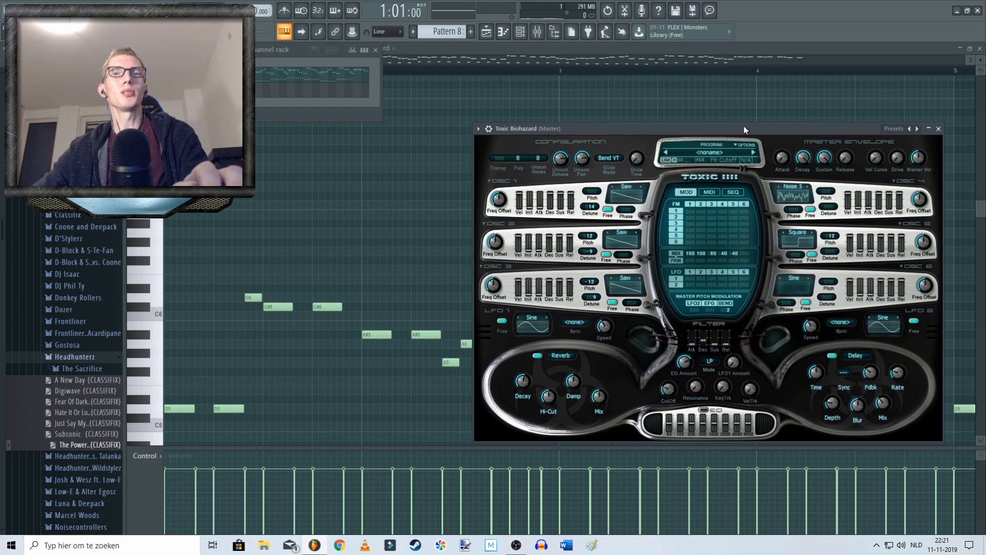